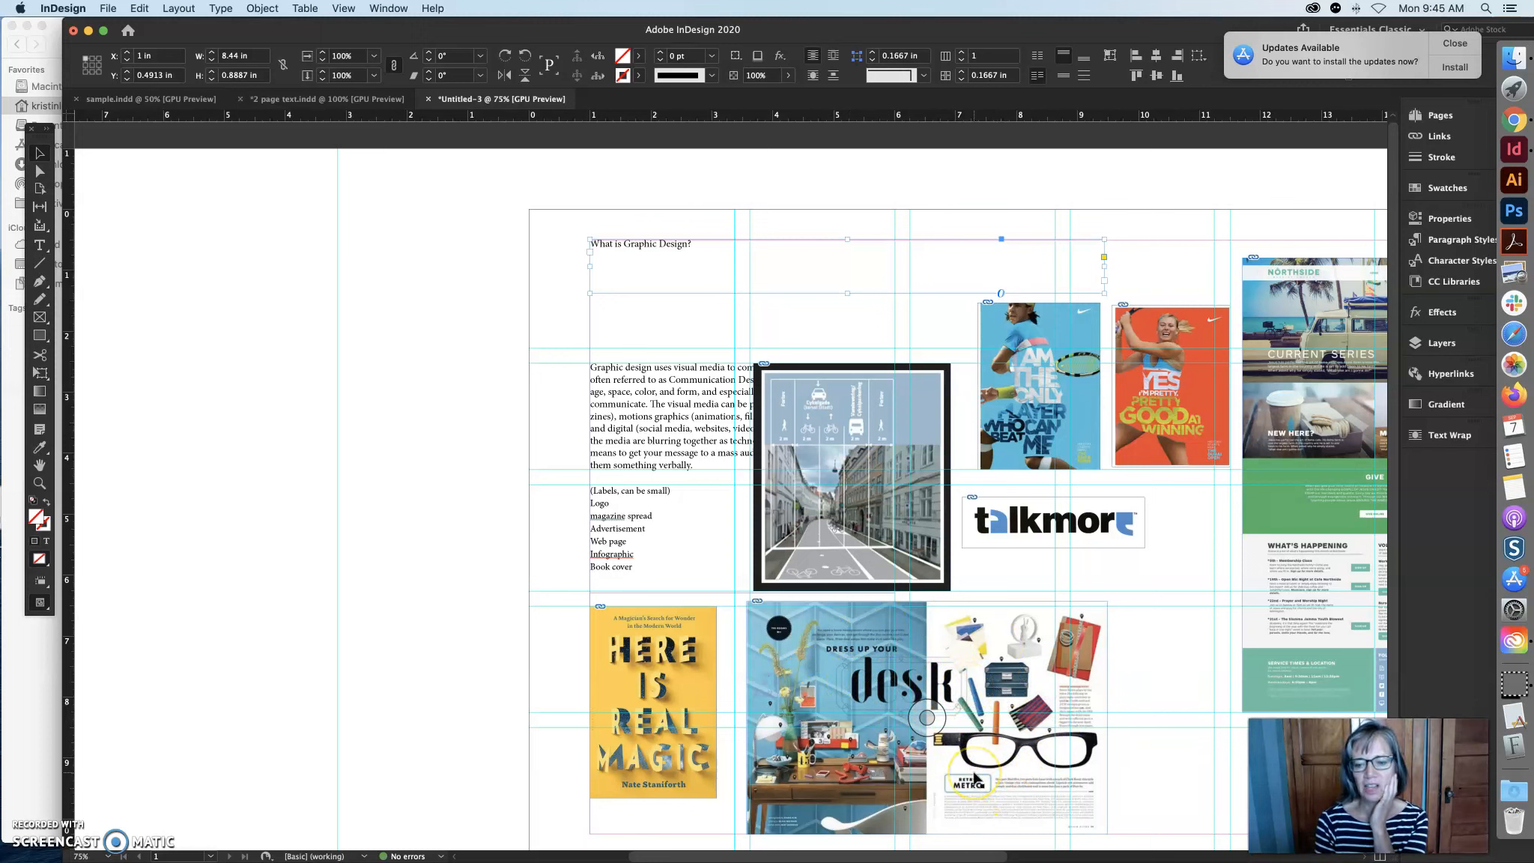
Set the font of the "What is Graphic Design?" headline to Anisette Std Petite
{"action": "left_click", "coordinate": [40, 245]}
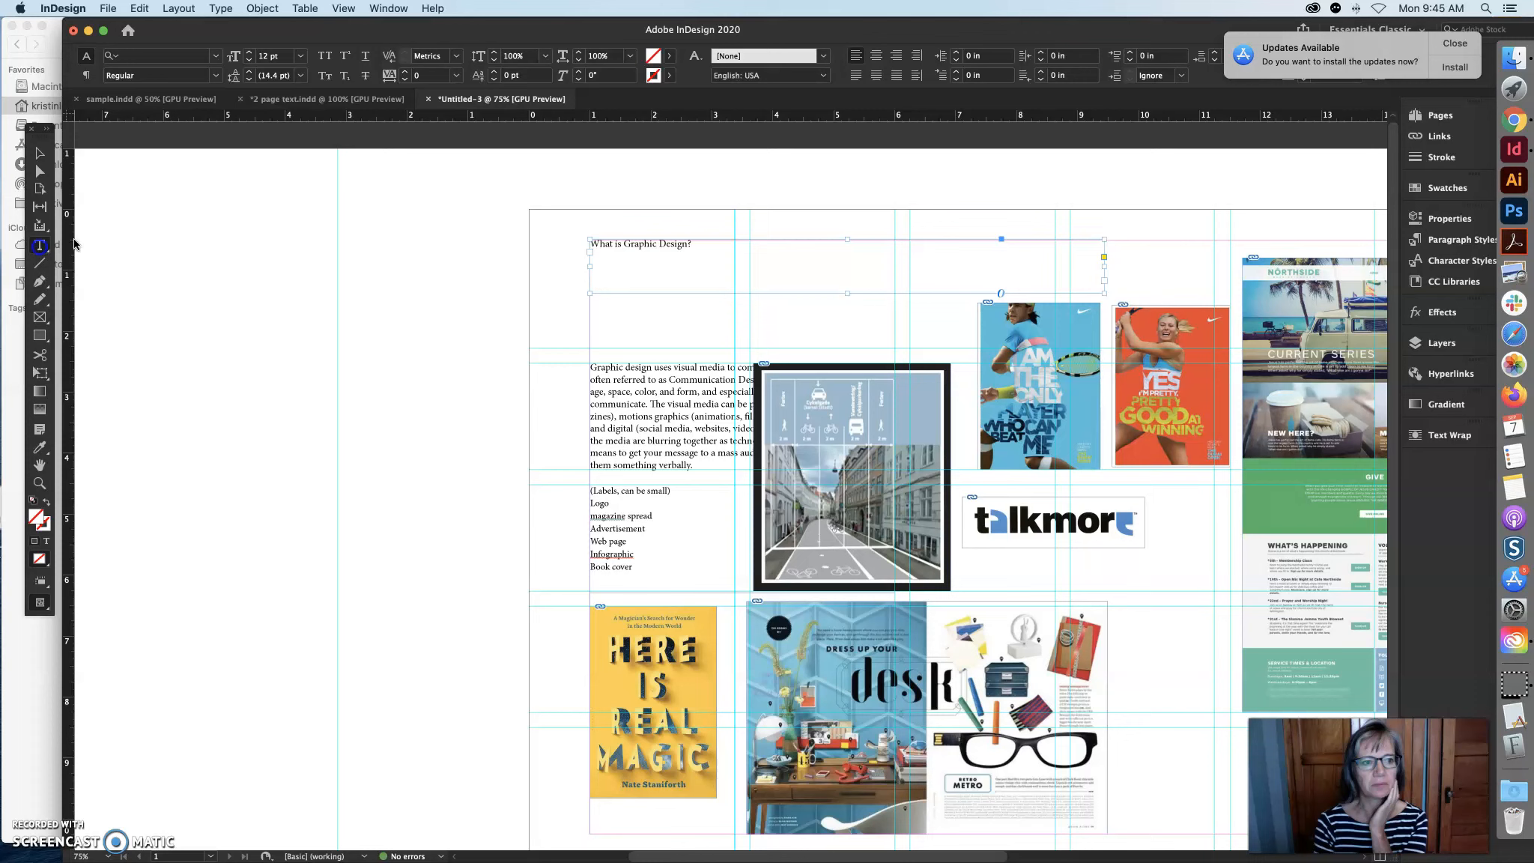
{"action": "left_click_drag", "start_coordinate": [699, 241], "coordinate": [589, 240]}
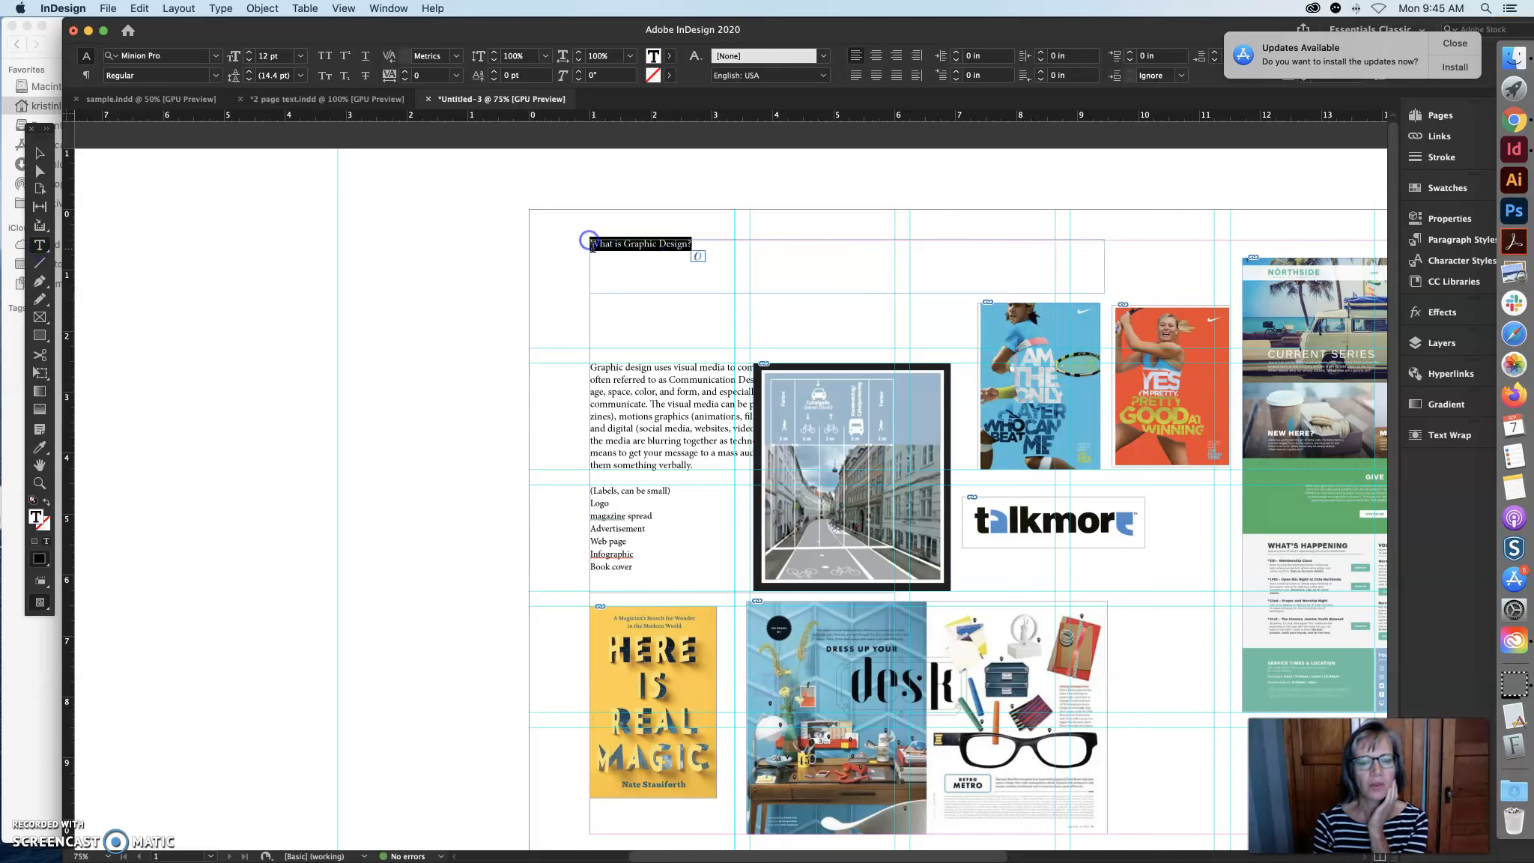
{"action": "left_click", "coordinate": [216, 56]}
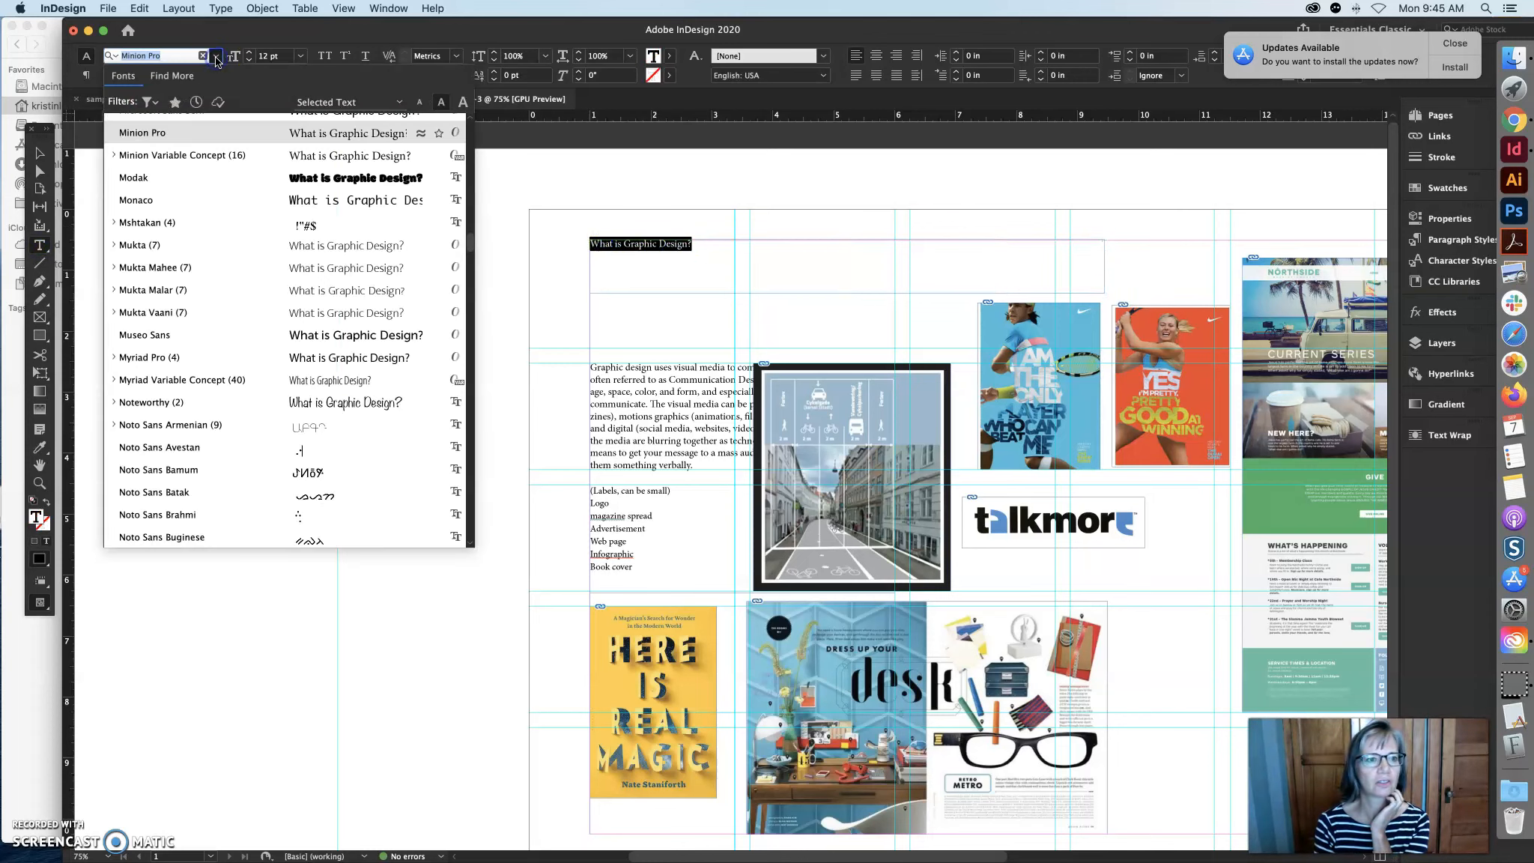
{"action": "left_click", "coordinate": [470, 135]}
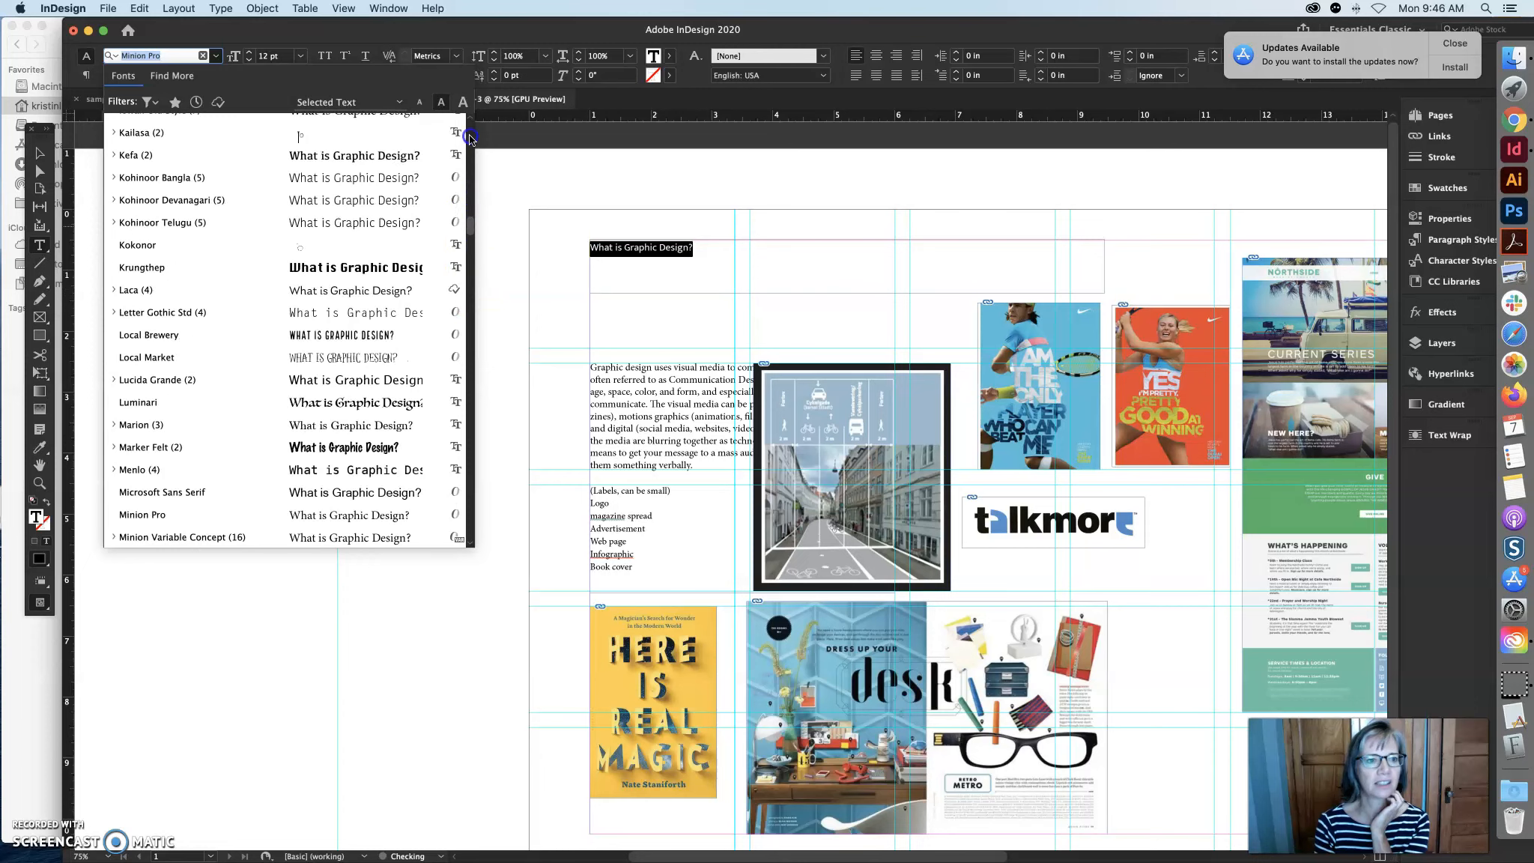
{"action": "left_click", "coordinate": [470, 133]}
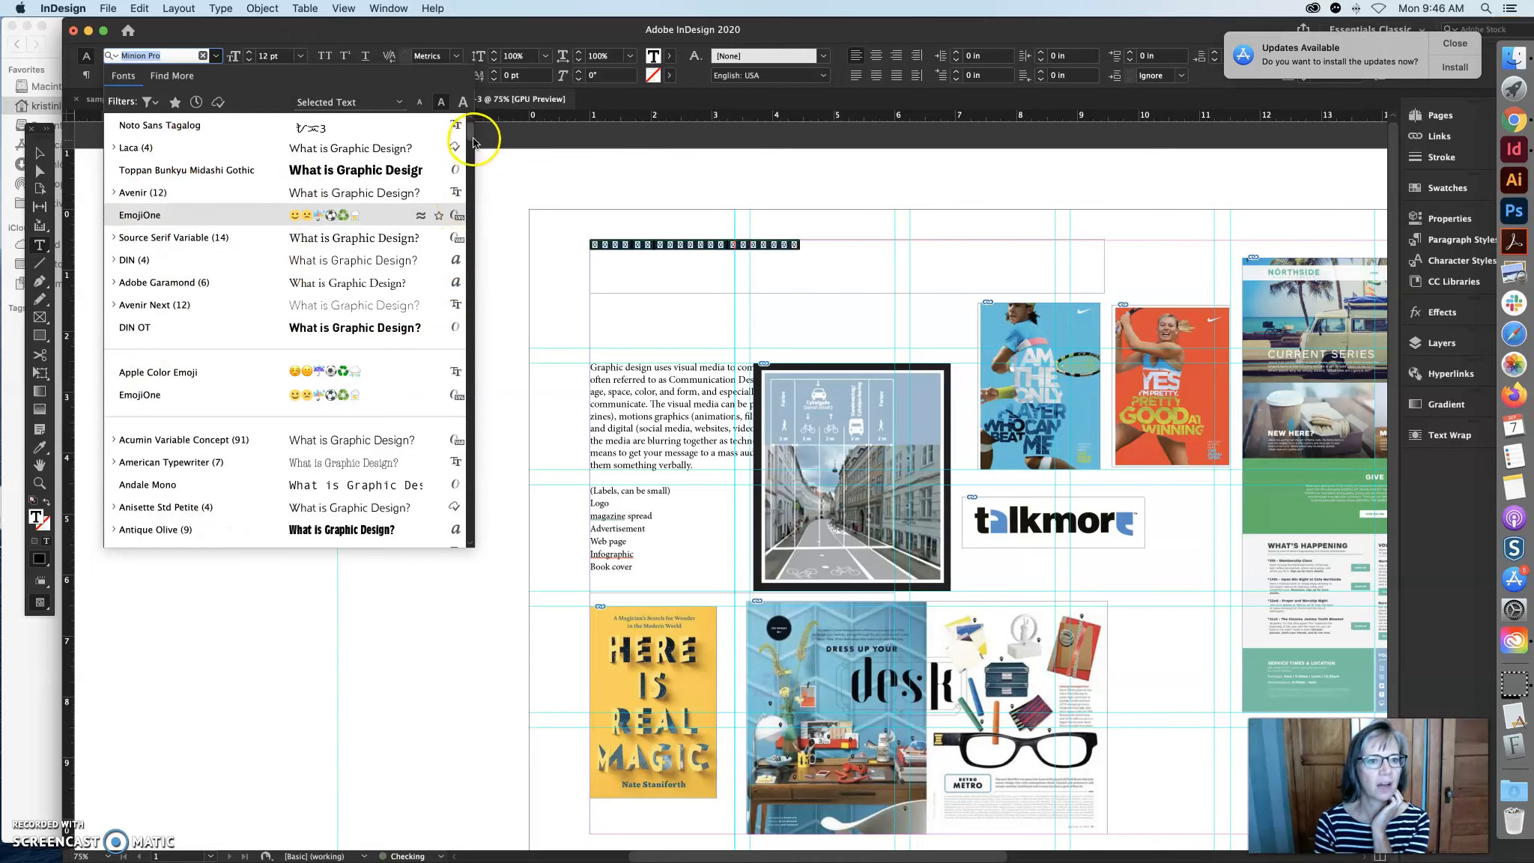
{"action": "left_click_drag", "start_coordinate": [471, 140], "coordinate": [473, 148]}
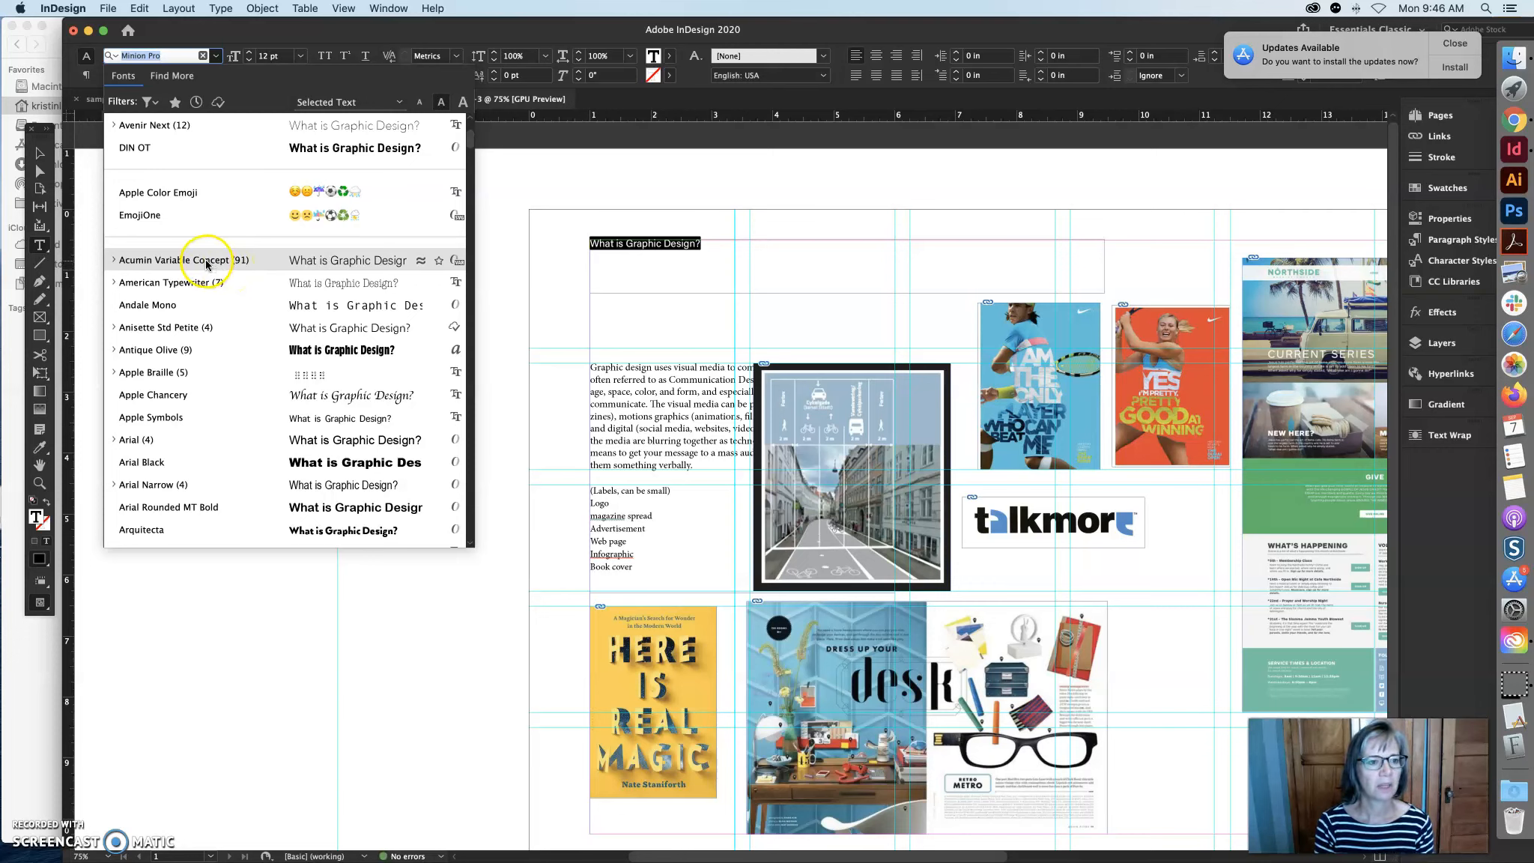
{"action": "left_click", "coordinate": [114, 261]}
{"action": "scroll", "coordinate": [127, 301], "scroll_direction": "up", "scroll_amount": 1}
{"action": "scroll", "coordinate": [172, 403], "scroll_direction": "down", "scroll_amount": 5}
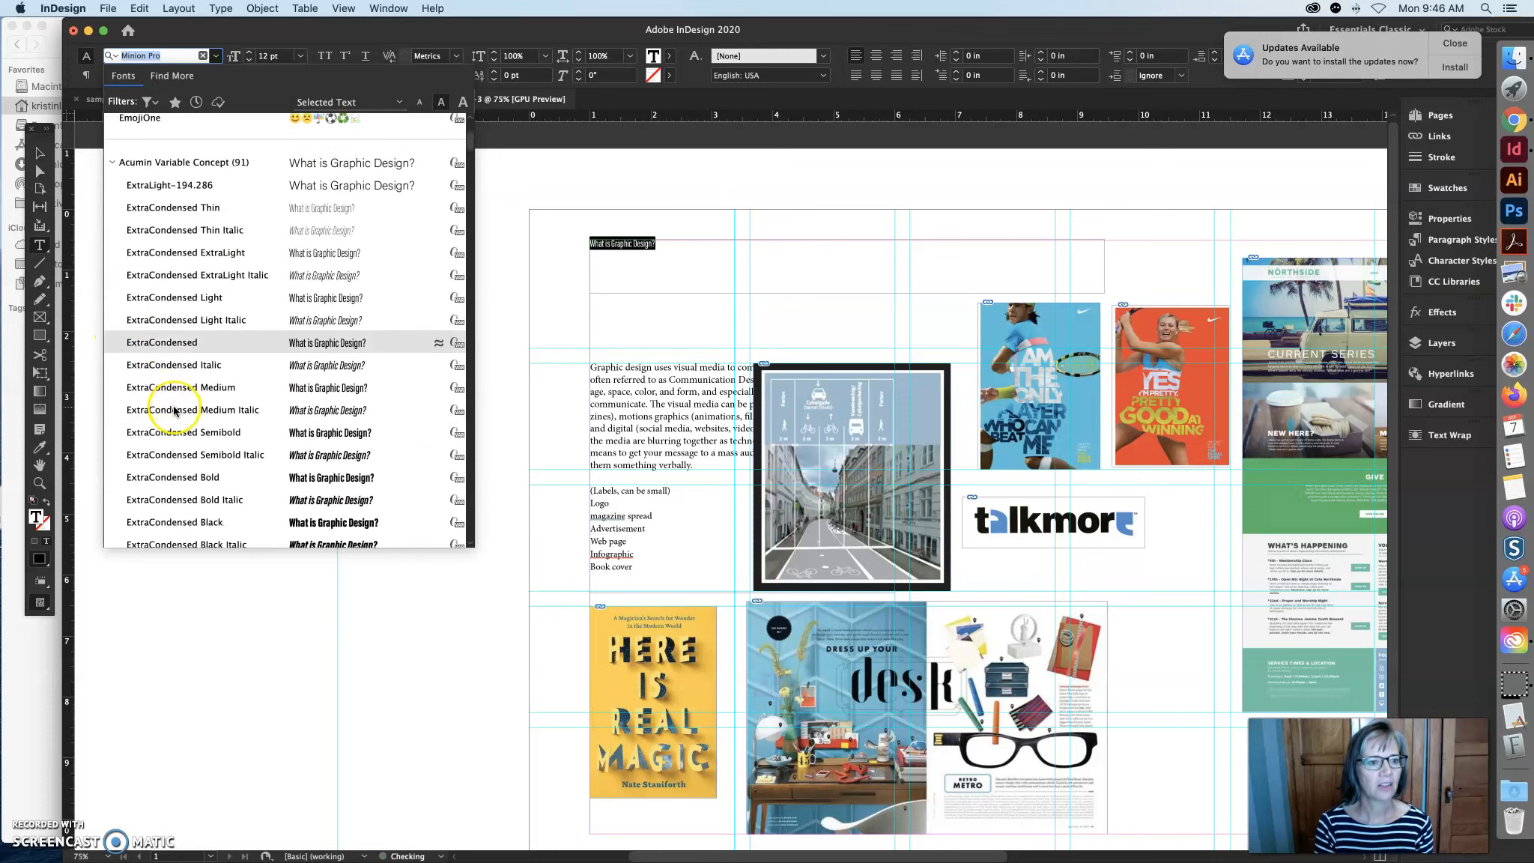
{"action": "scroll", "coordinate": [165, 360], "scroll_direction": "up", "scroll_amount": 2}
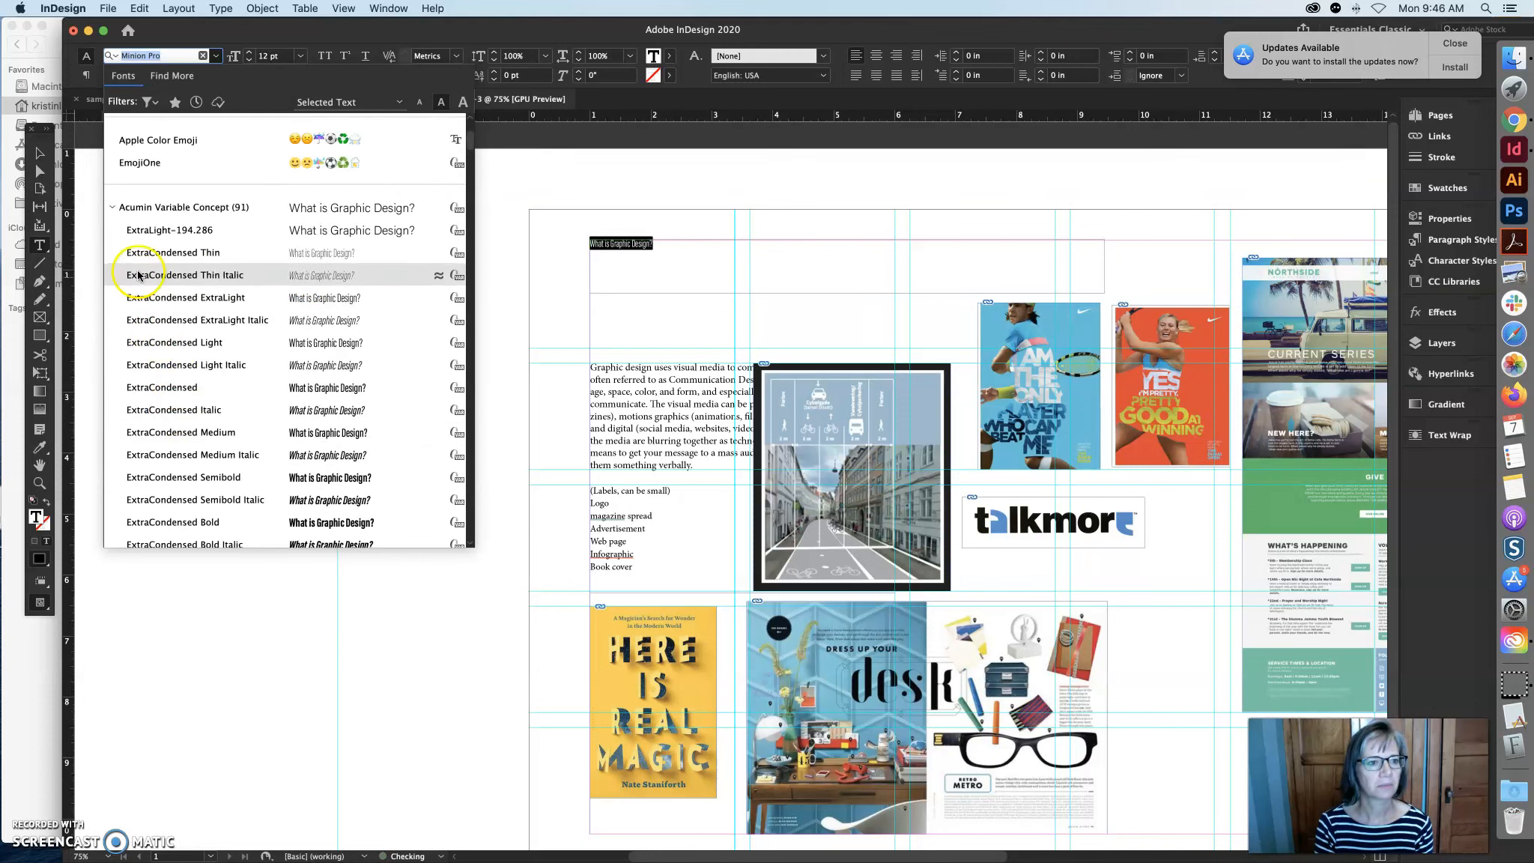
{"action": "left_click", "coordinate": [111, 207]}
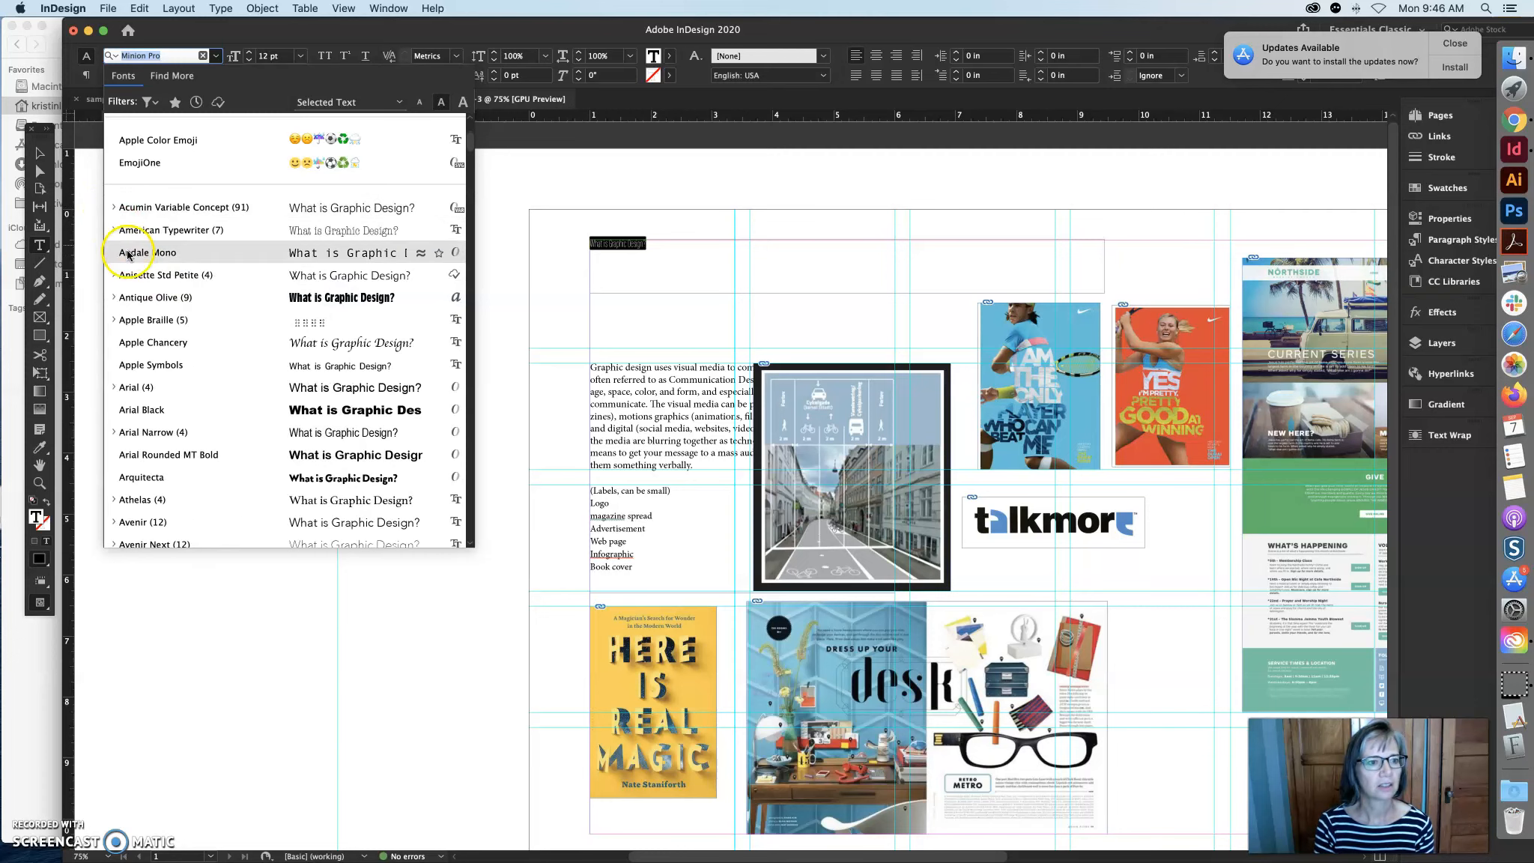
{"action": "left_click", "coordinate": [112, 275]}
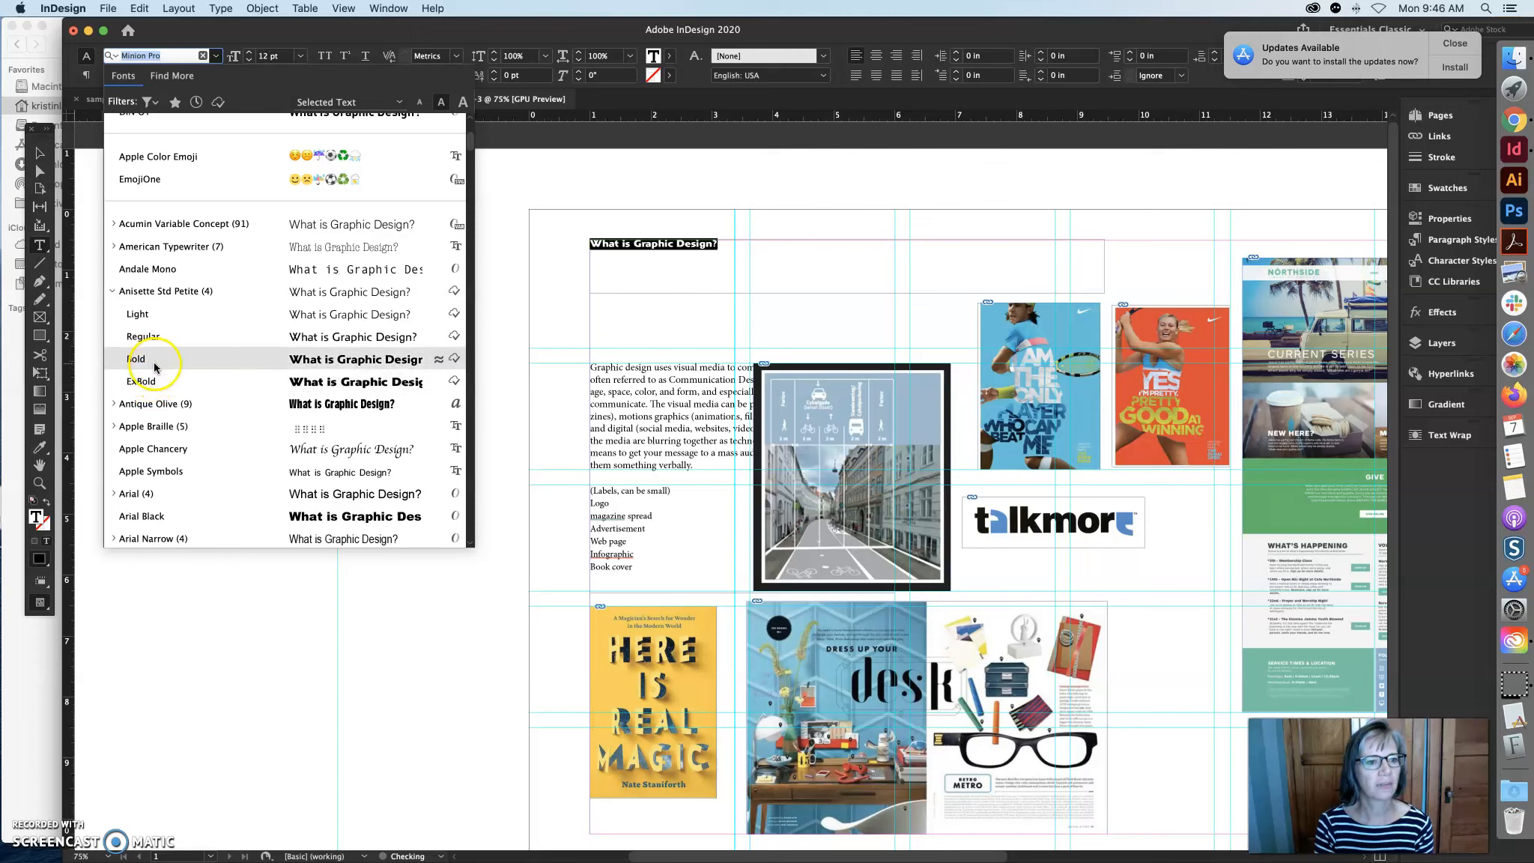
{"action": "left_click", "coordinate": [114, 291]}
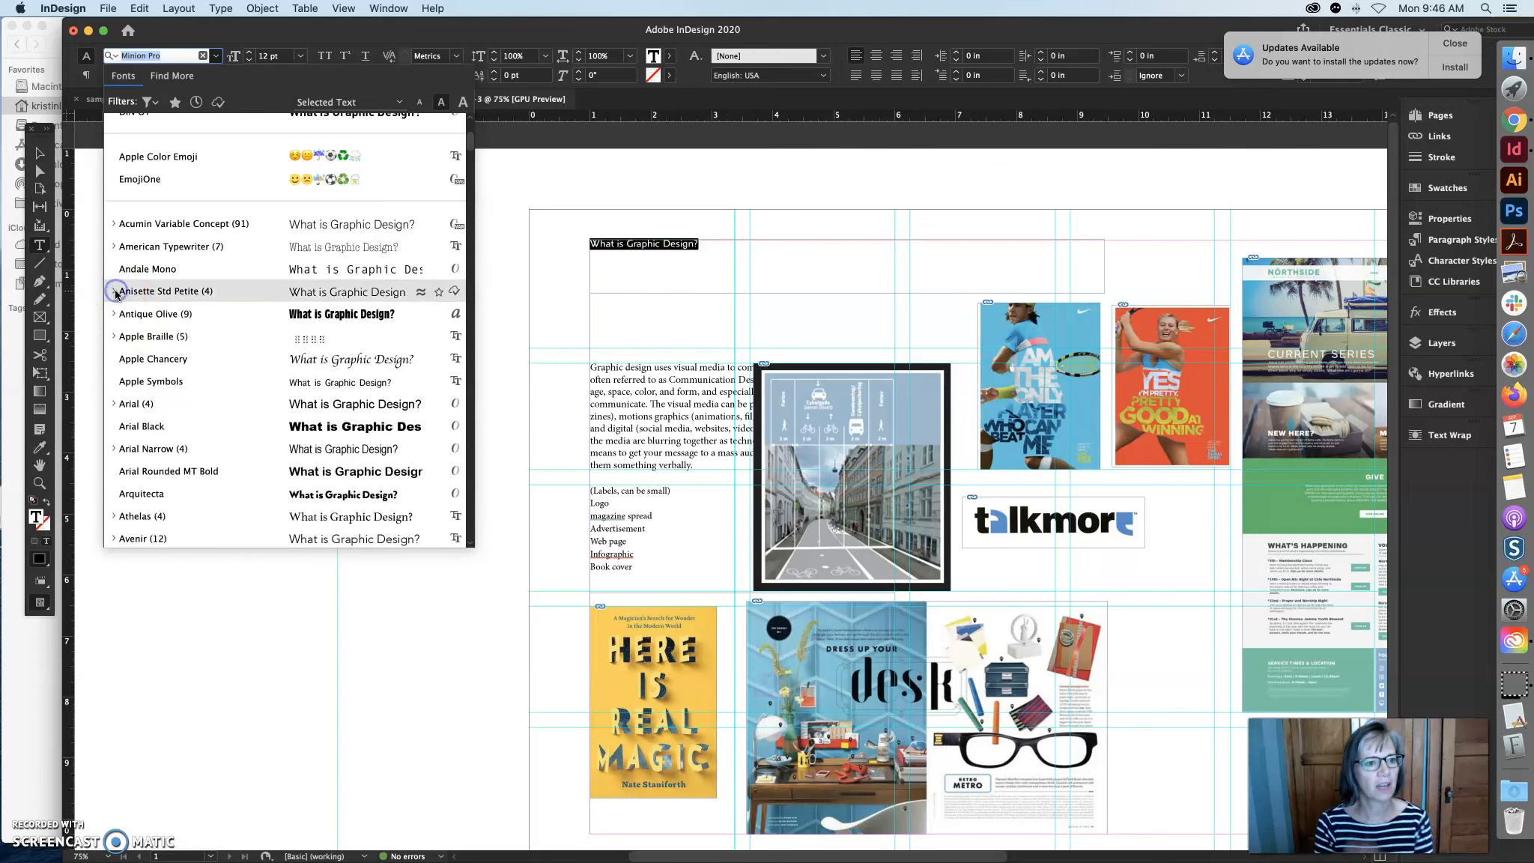
{"action": "left_click", "coordinate": [166, 293]}
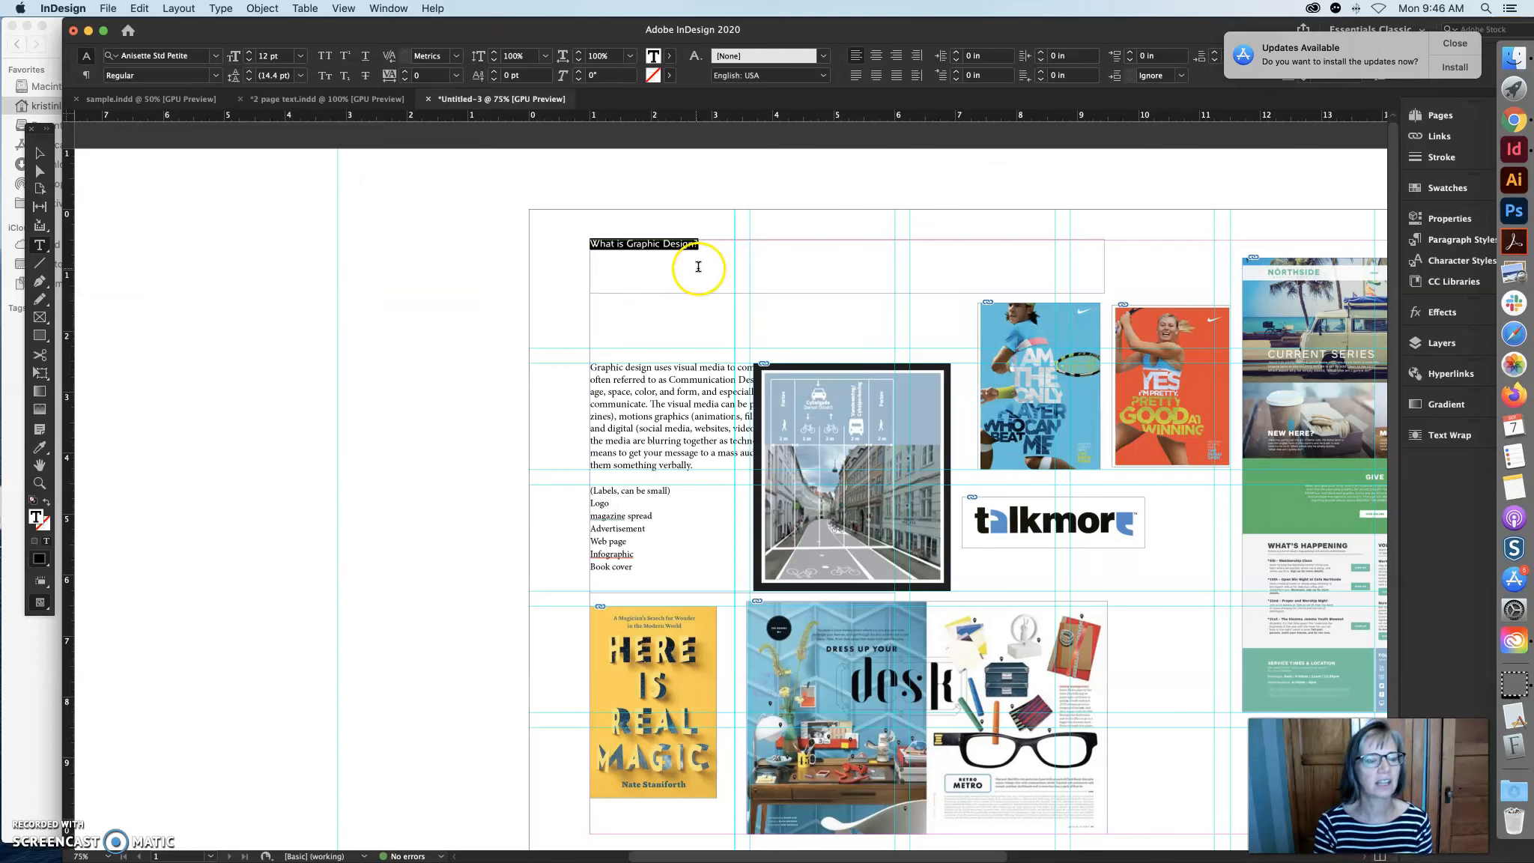
Set the headline's font style to ExBold
{"action": "left_click", "coordinate": [215, 75]}
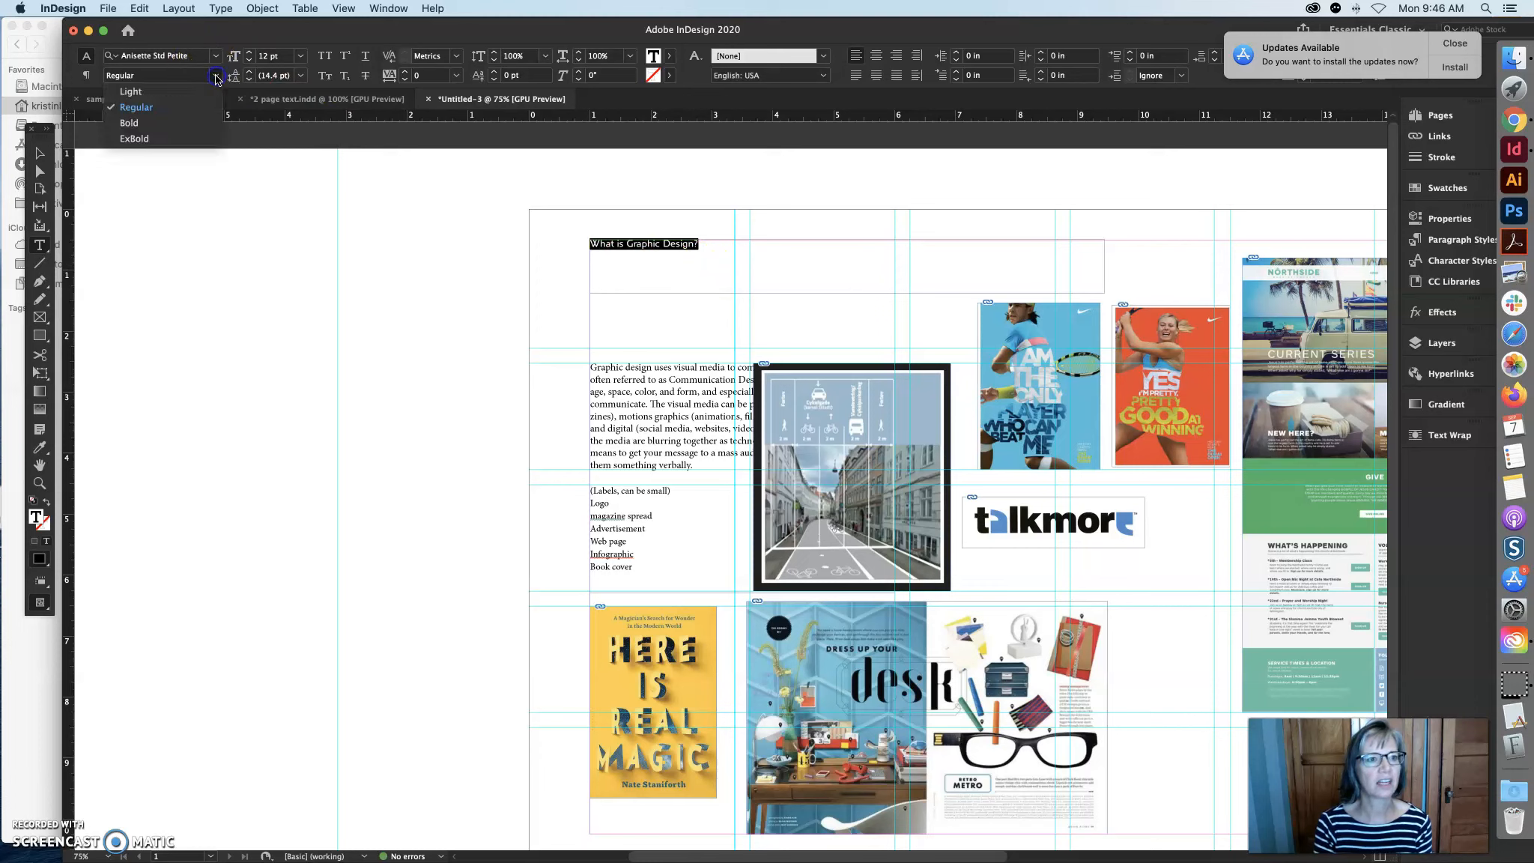
{"action": "left_click", "coordinate": [171, 125]}
{"action": "left_click", "coordinate": [215, 75]}
{"action": "left_click", "coordinate": [180, 138]}
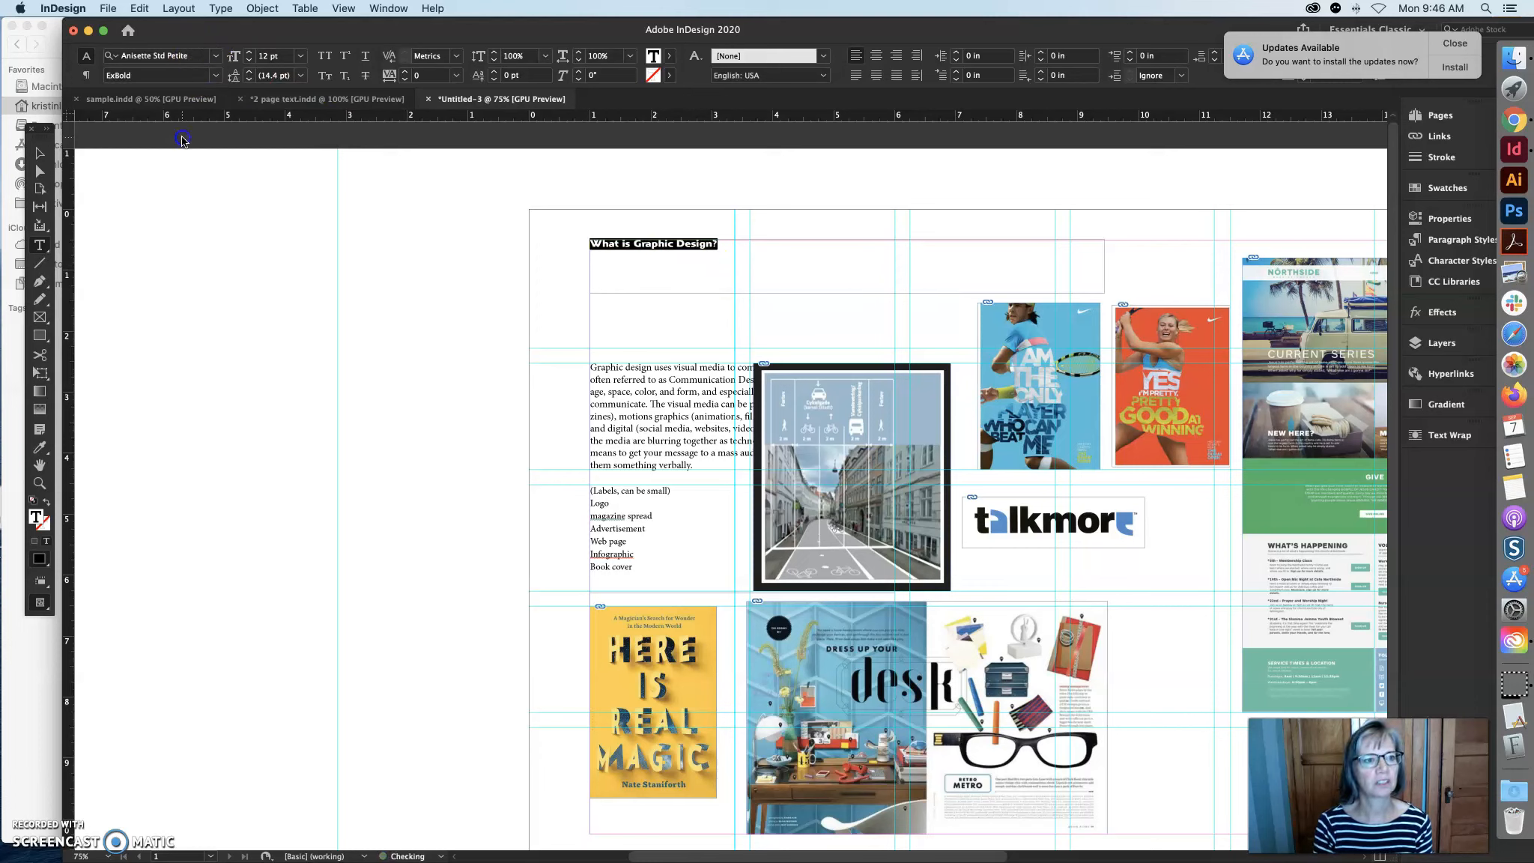
{"action": "left_click", "coordinate": [724, 242]}
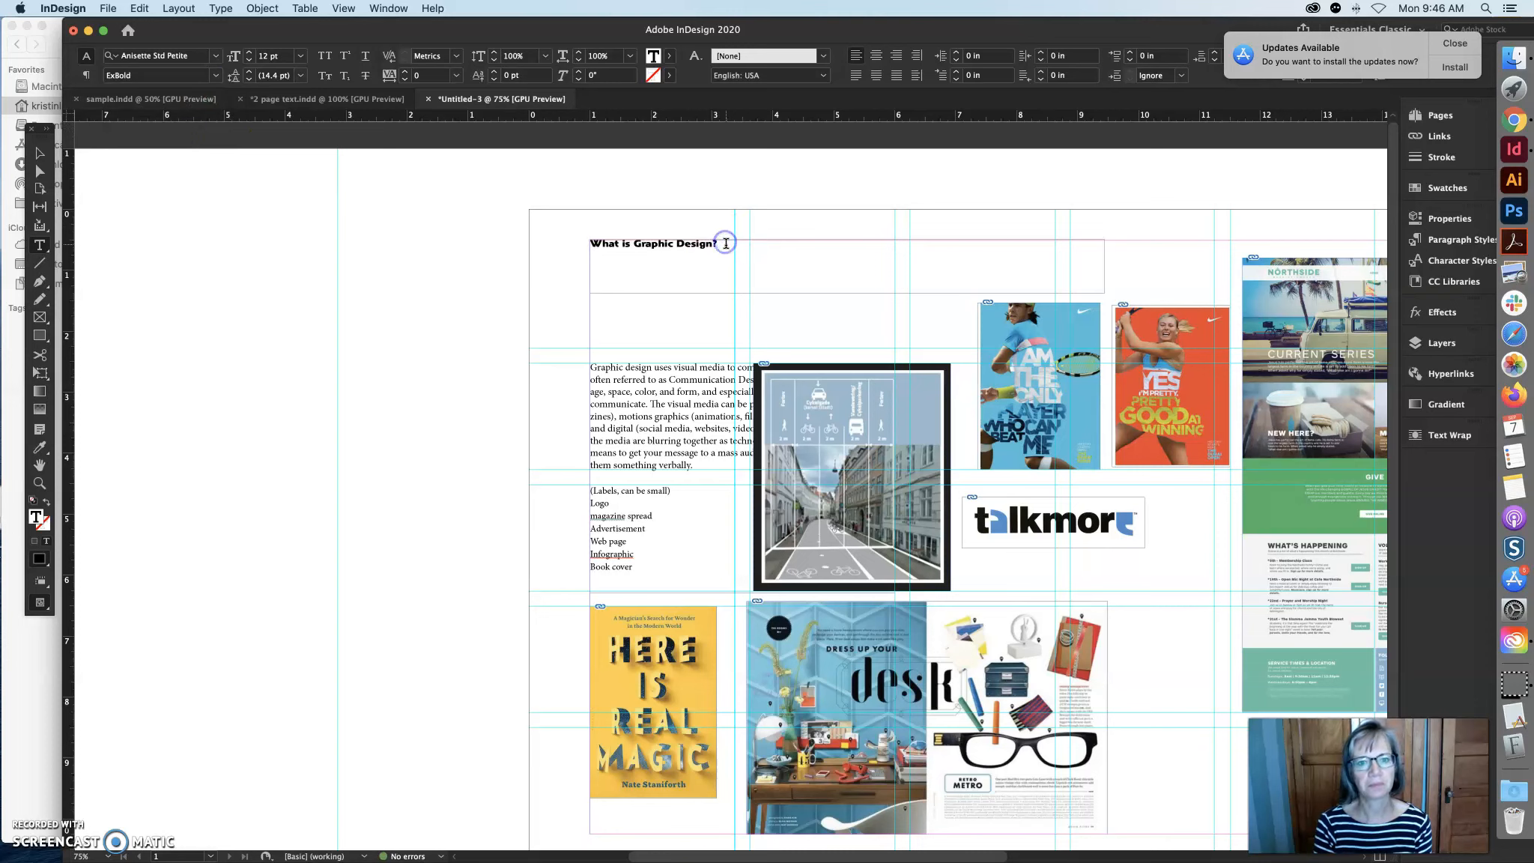
{"action": "left_click", "coordinate": [587, 238], "text": "shift"}
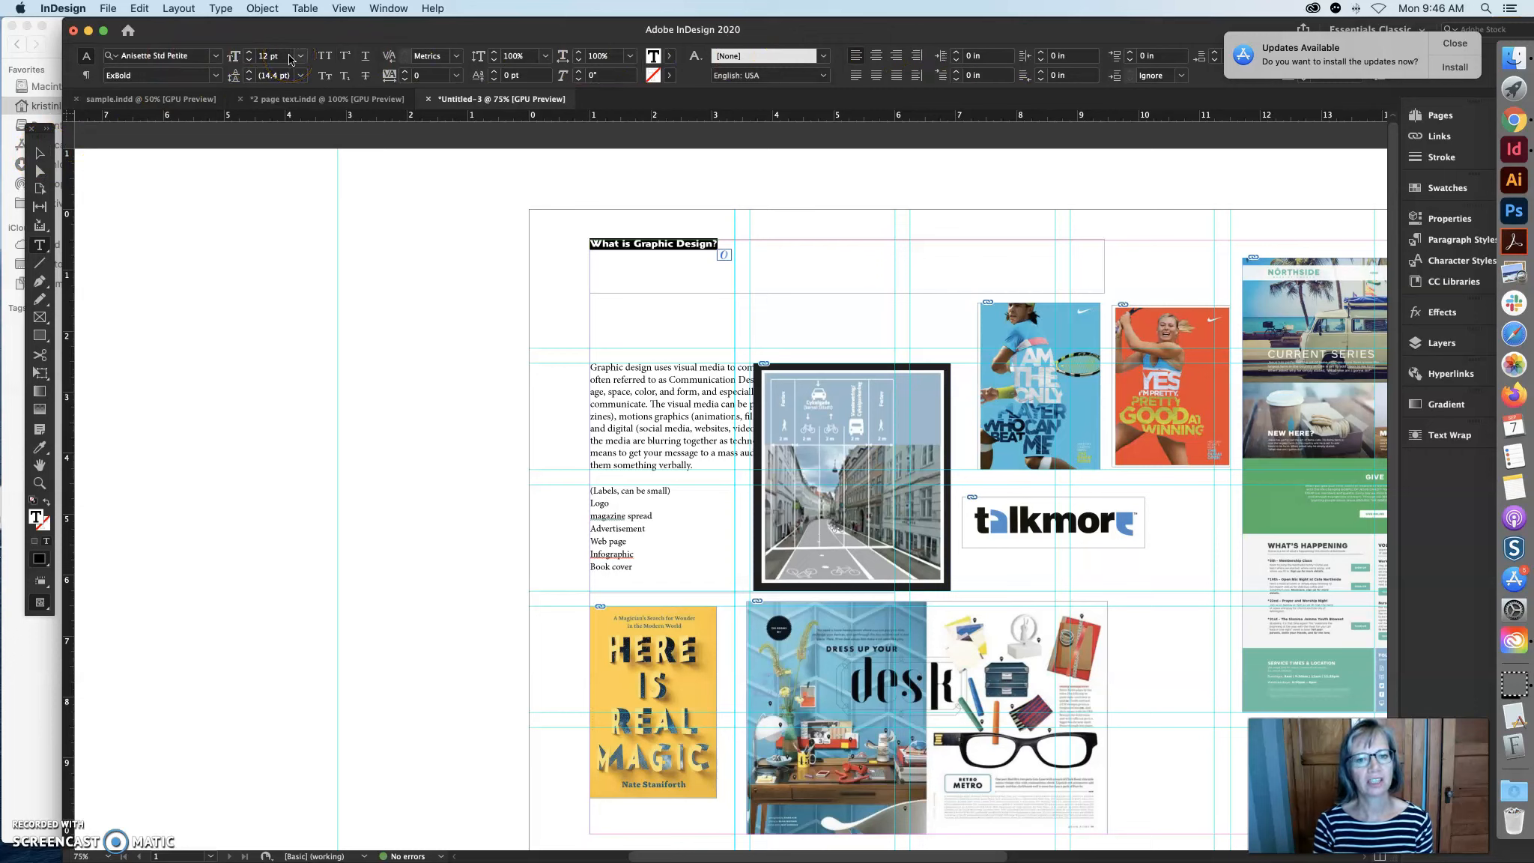
Move the black-framed street infographic up to about X 3.76 in, Y 1.92 in
{"action": "left_click", "coordinate": [171, 153]}
{"action": "left_click", "coordinate": [37, 159]}
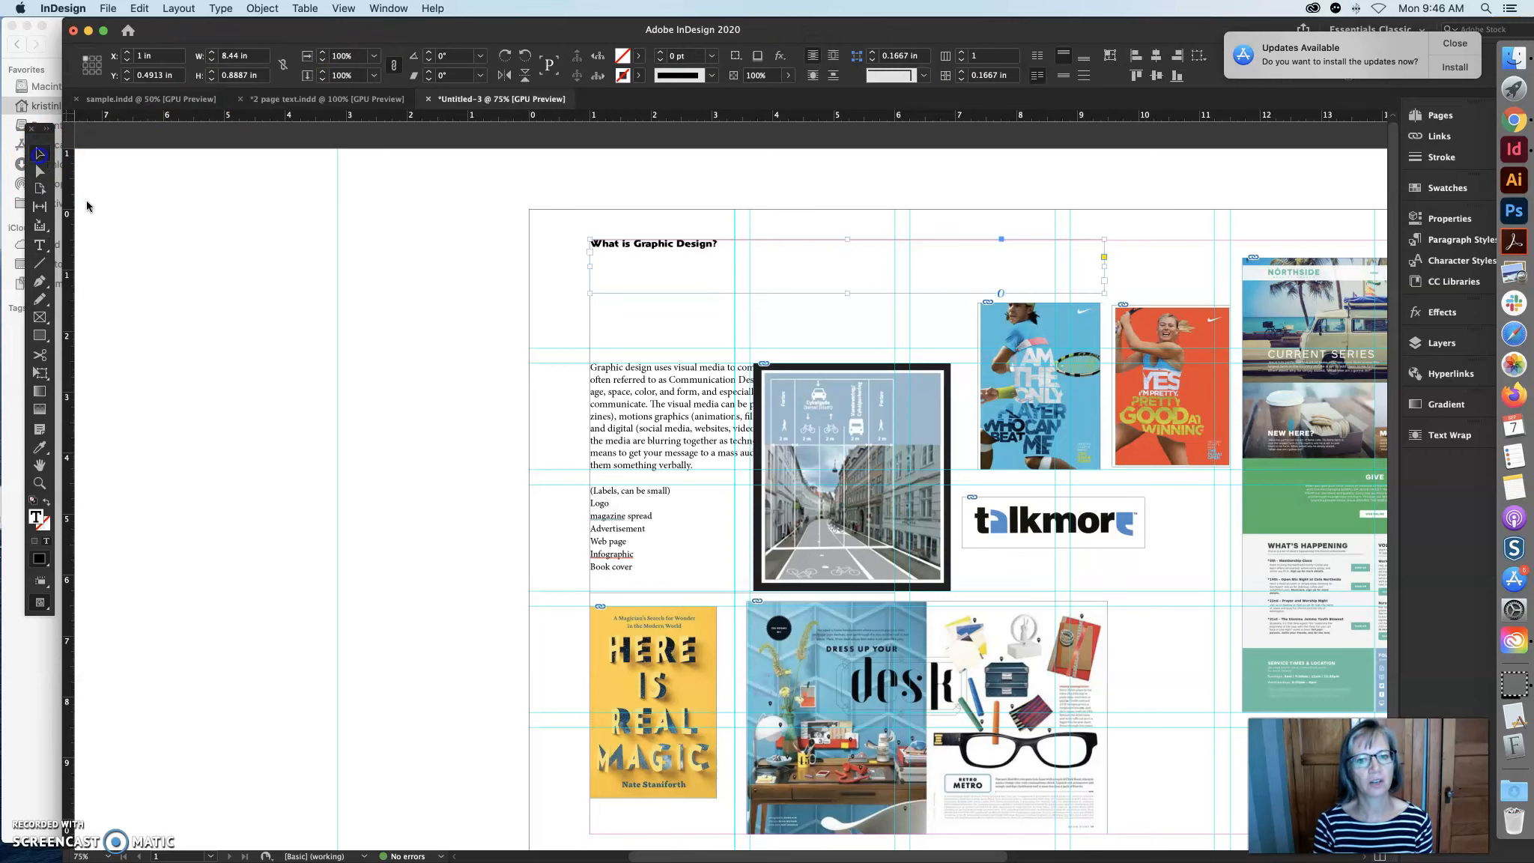
{"action": "left_click", "coordinate": [776, 381]}
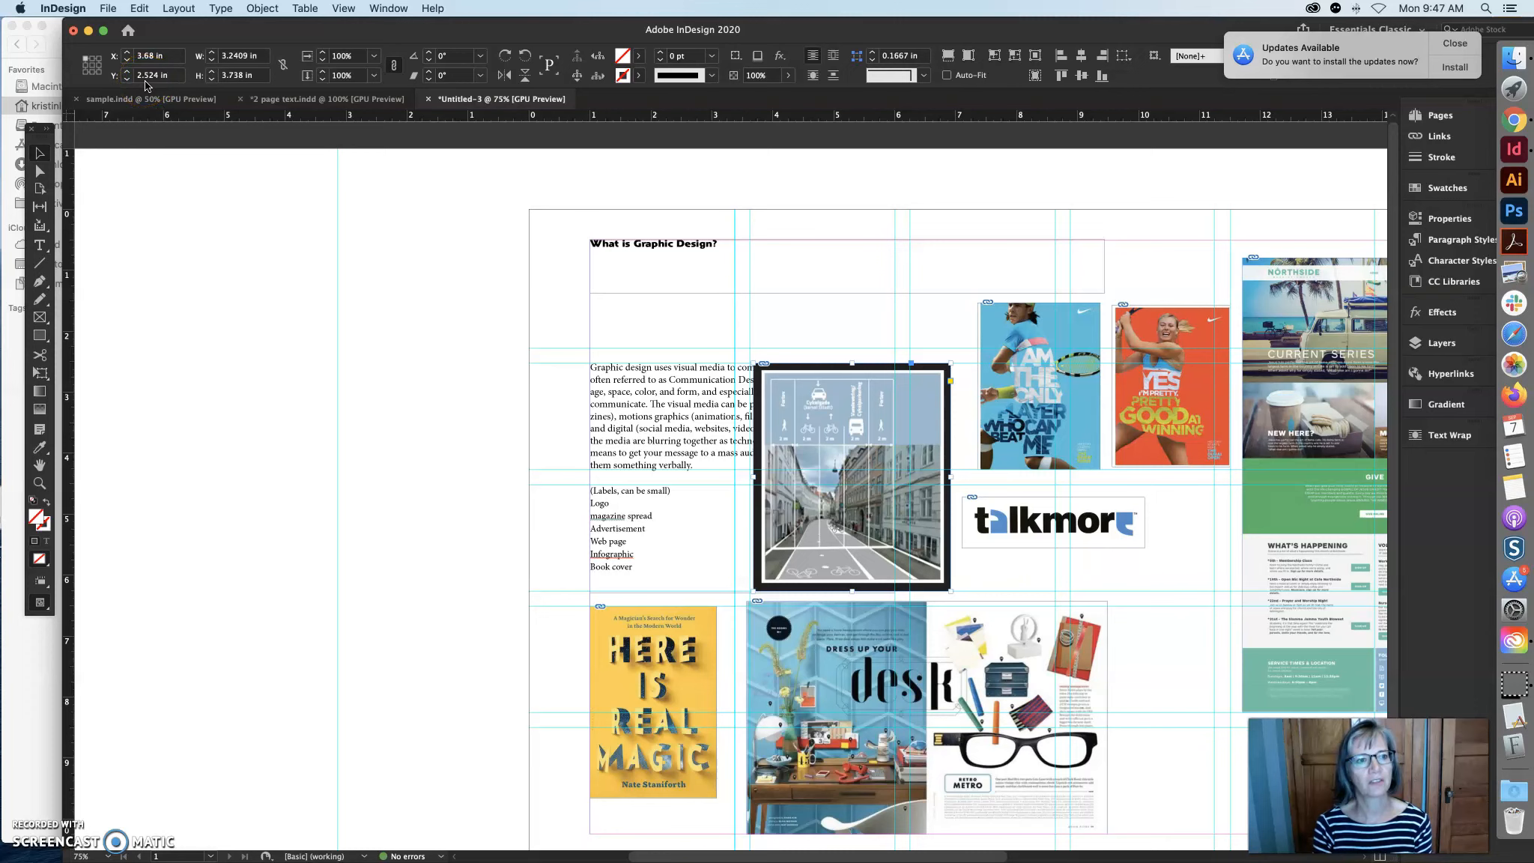
{"action": "left_click_drag", "start_coordinate": [793, 411], "coordinate": [885, 368]}
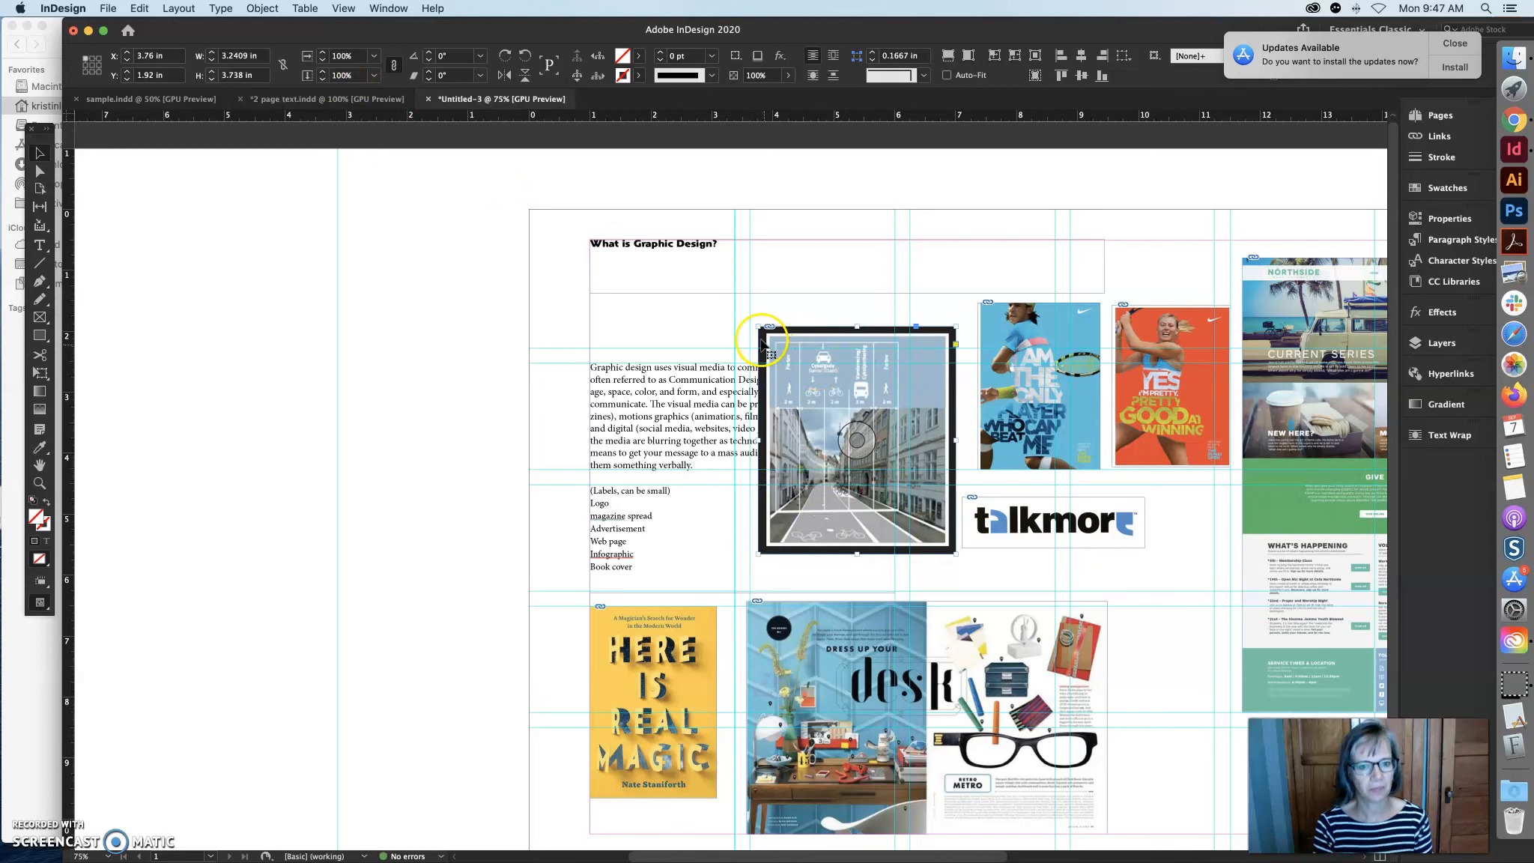
Enlarge the "What is Graphic Design?" headline text to 60 pt
{"action": "left_click", "coordinate": [717, 256]}
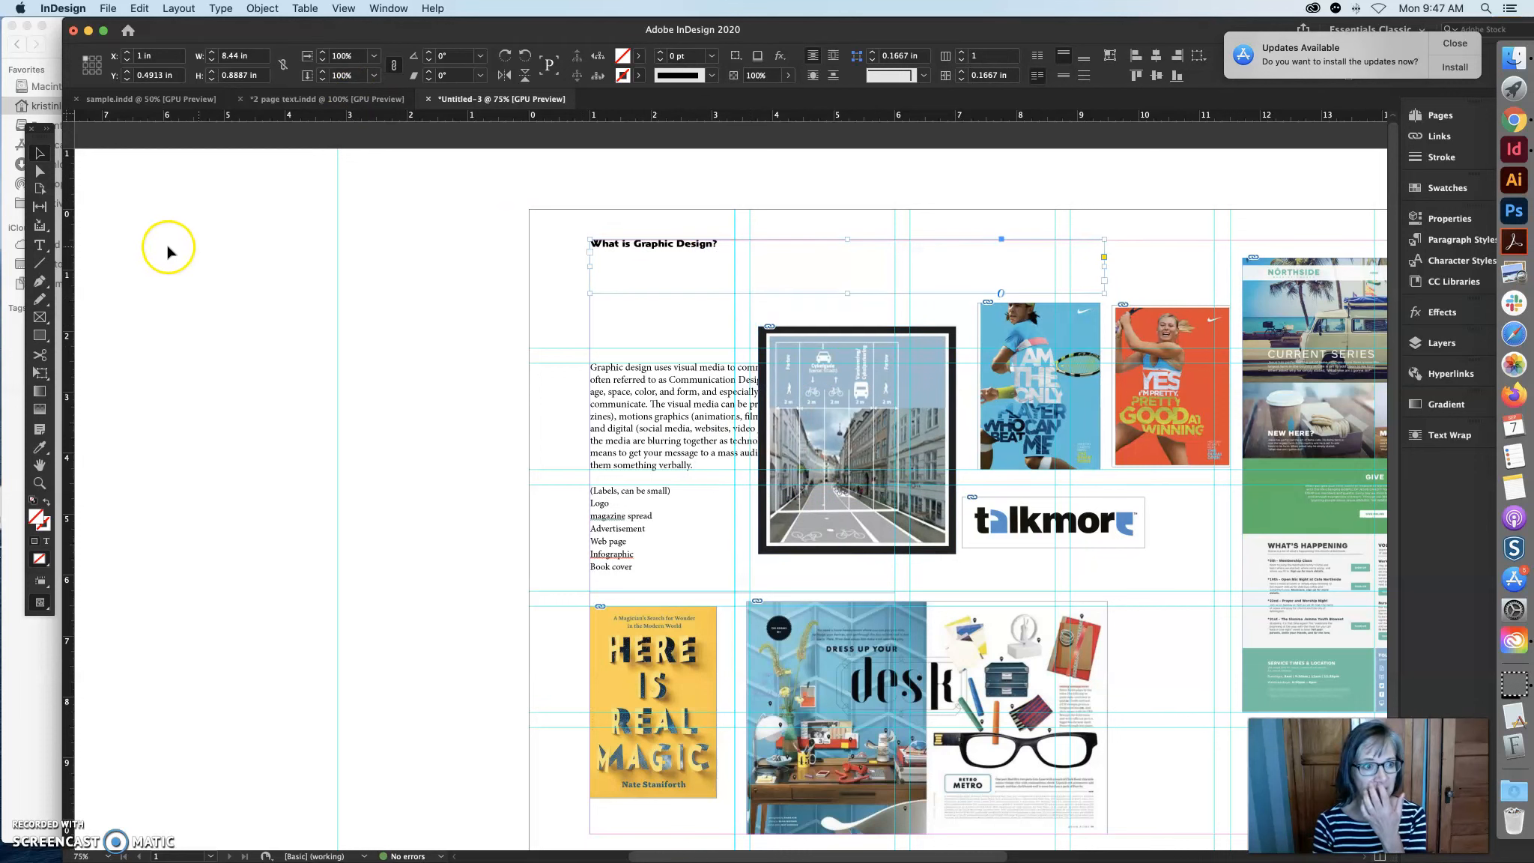
{"action": "left_click", "coordinate": [40, 244]}
{"action": "left_click_drag", "start_coordinate": [726, 244], "coordinate": [594, 244]}
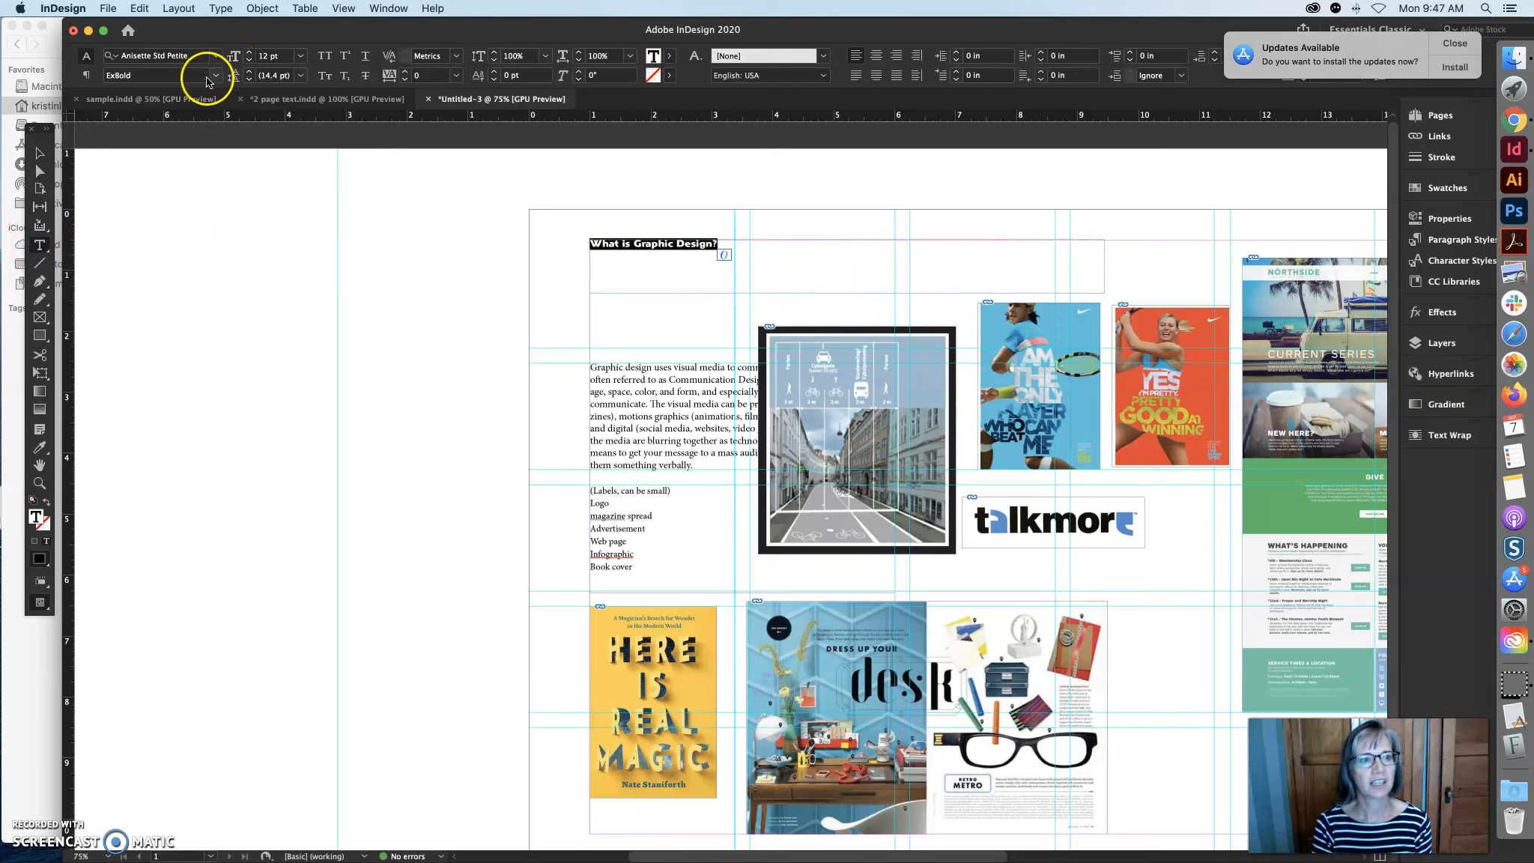
{"action": "left_click", "coordinate": [300, 60]}
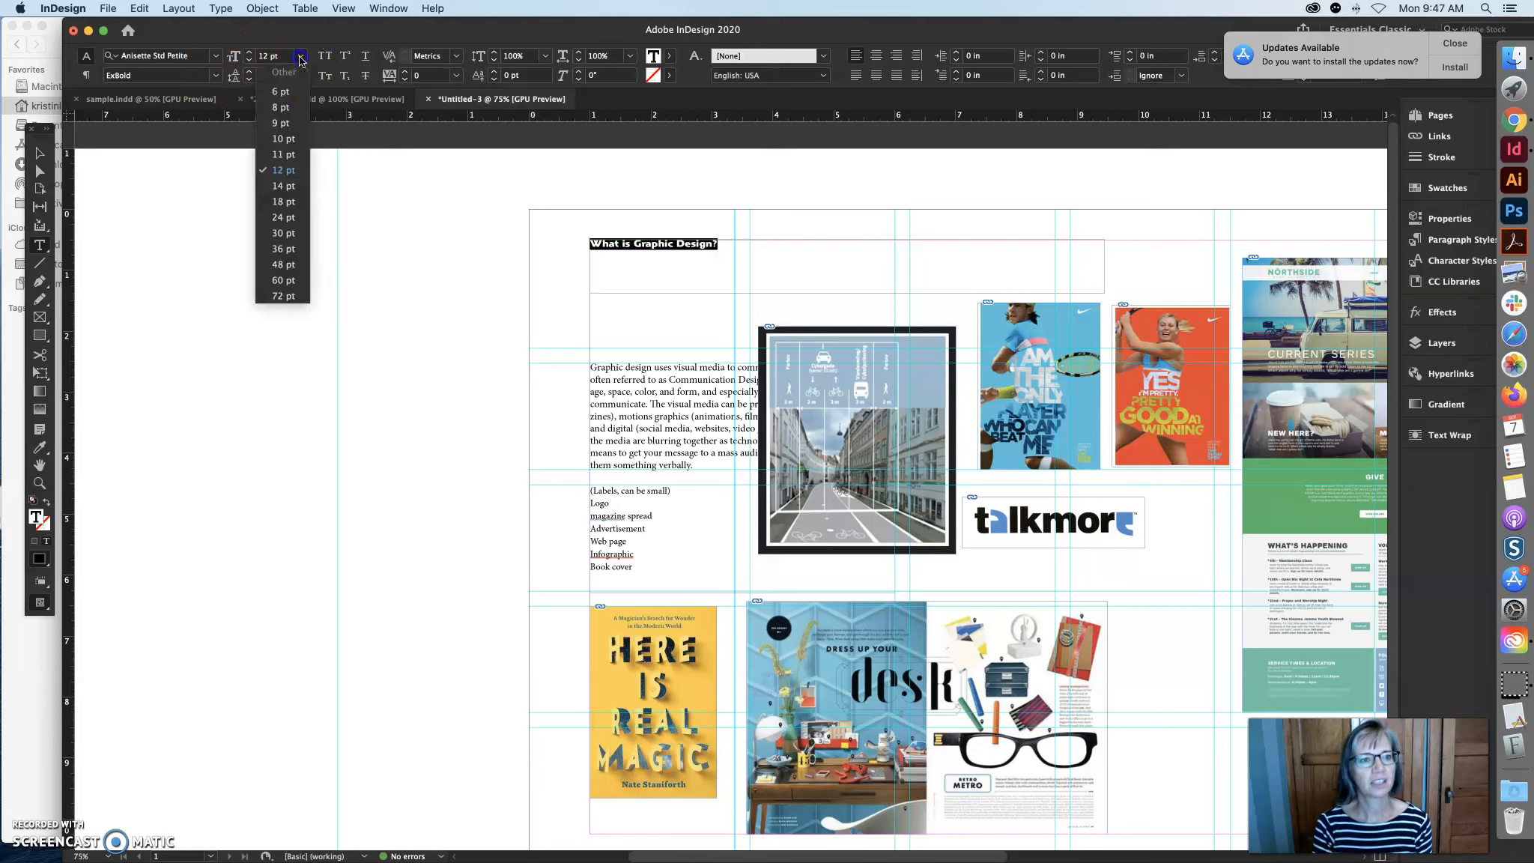
{"action": "left_click", "coordinate": [283, 217]}
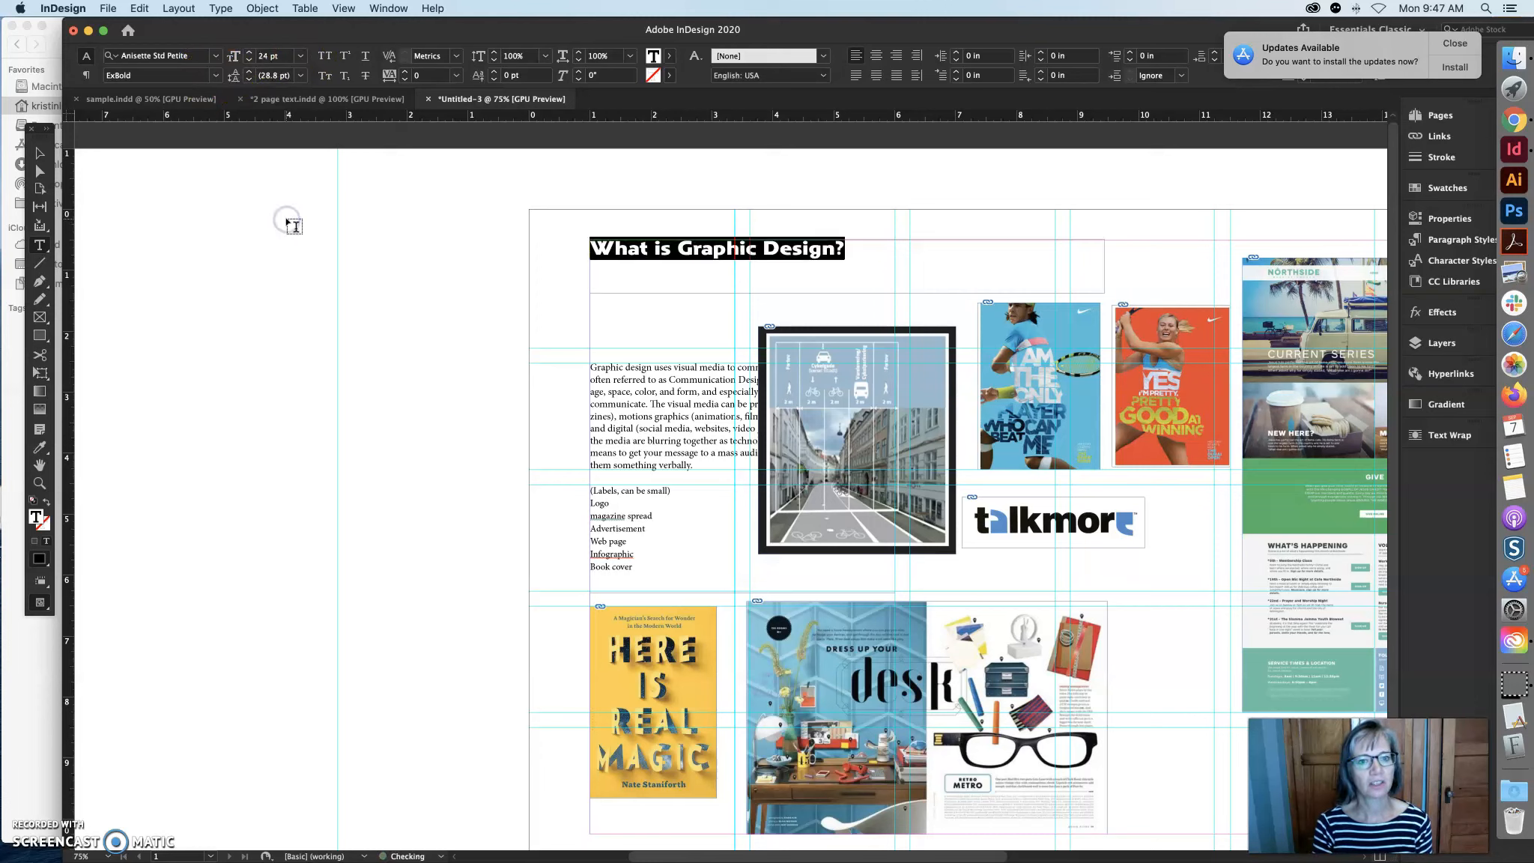
{"action": "left_click", "coordinate": [301, 57]}
{"action": "left_click", "coordinate": [288, 297]}
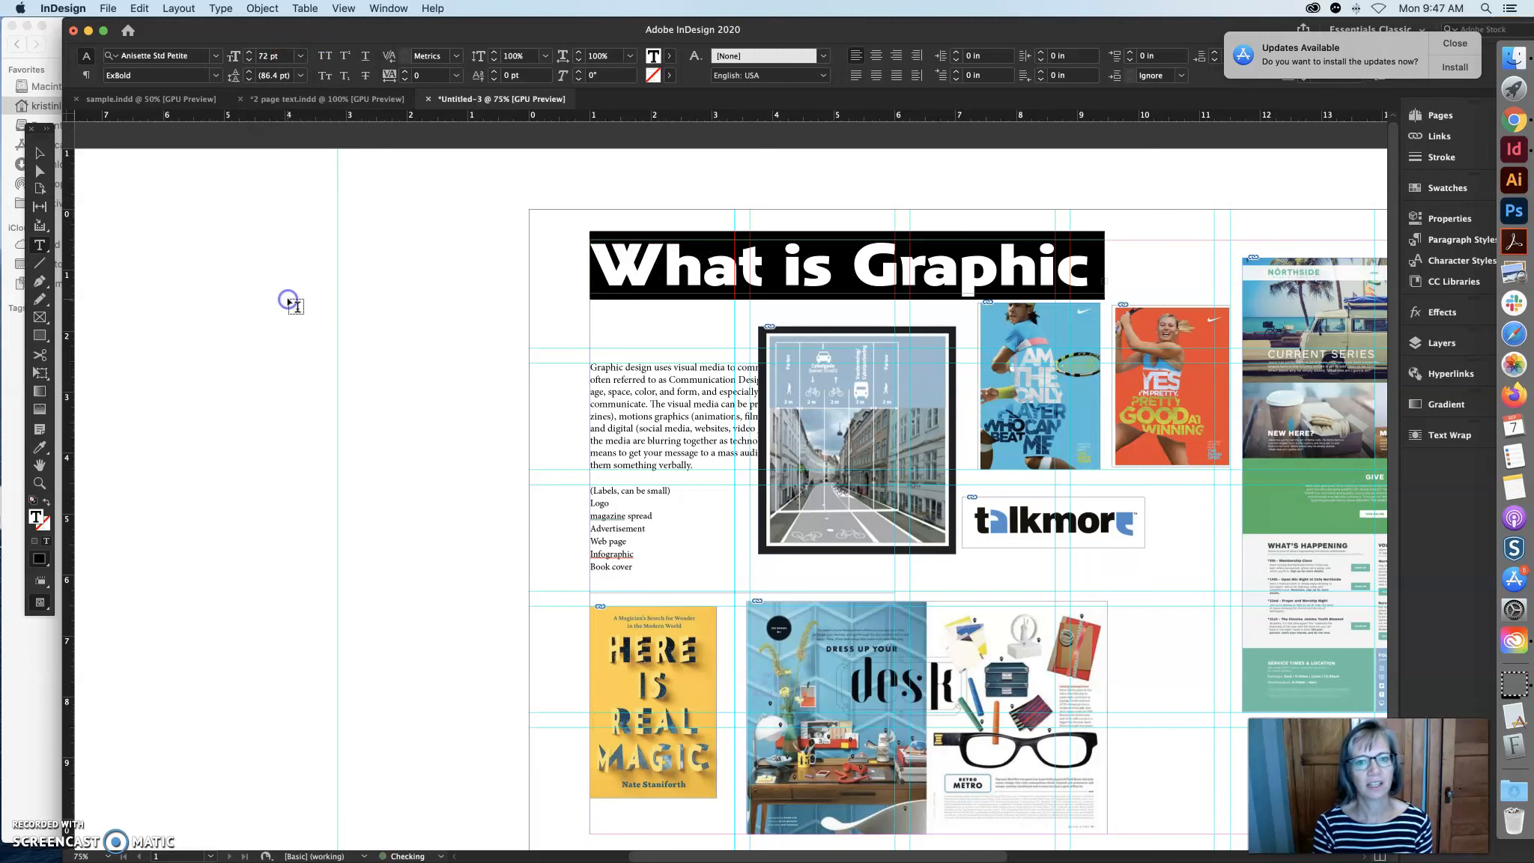
{"action": "left_click", "coordinate": [300, 57]}
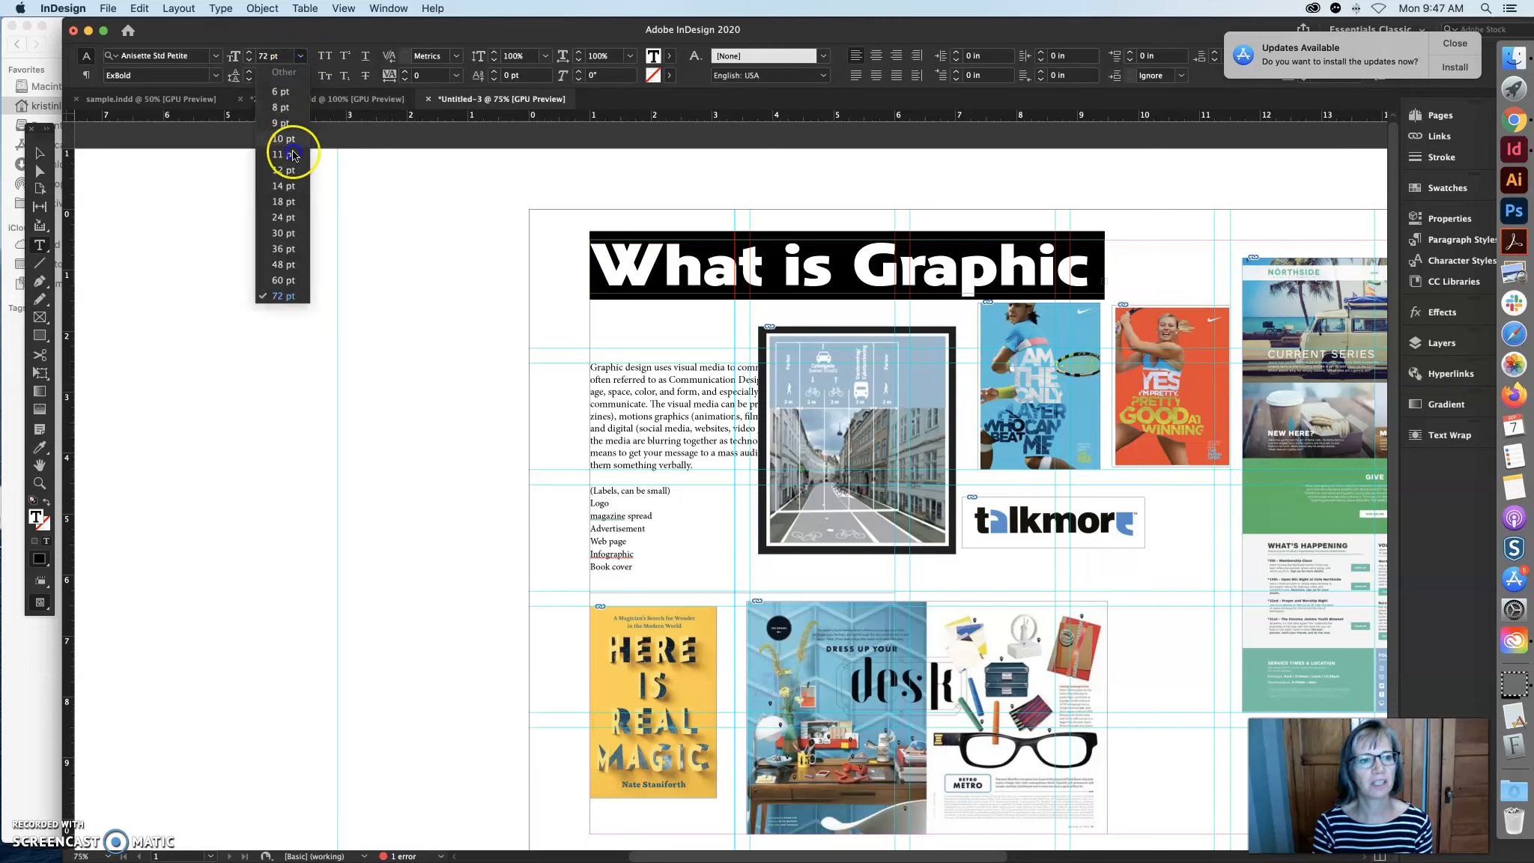
{"action": "left_click", "coordinate": [293, 281]}
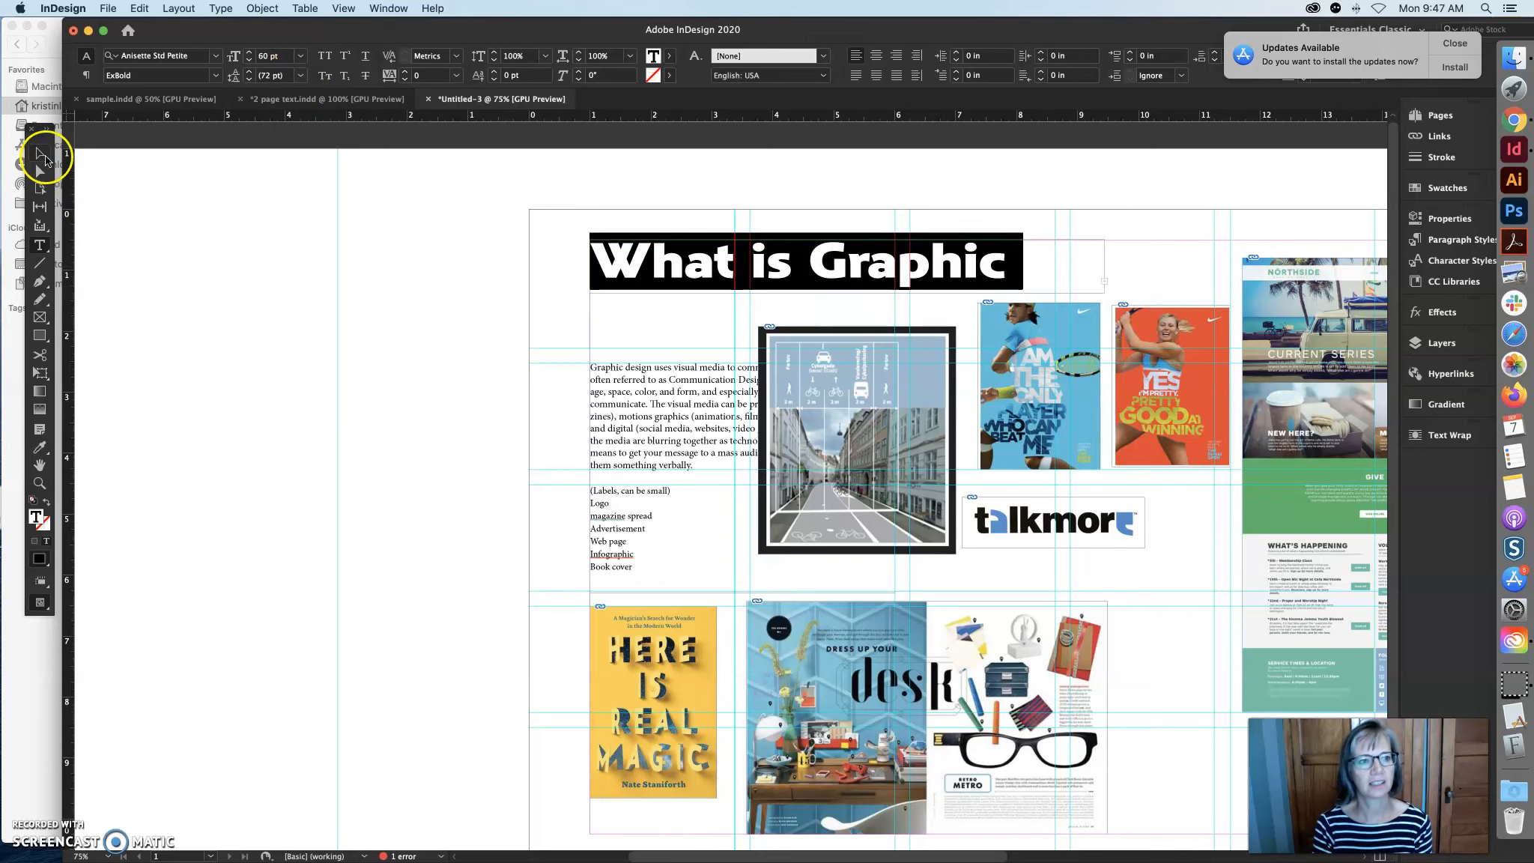
Widen the headline's text frame toward the web page image so the full title fits on one line
{"action": "left_click", "coordinate": [40, 152]}
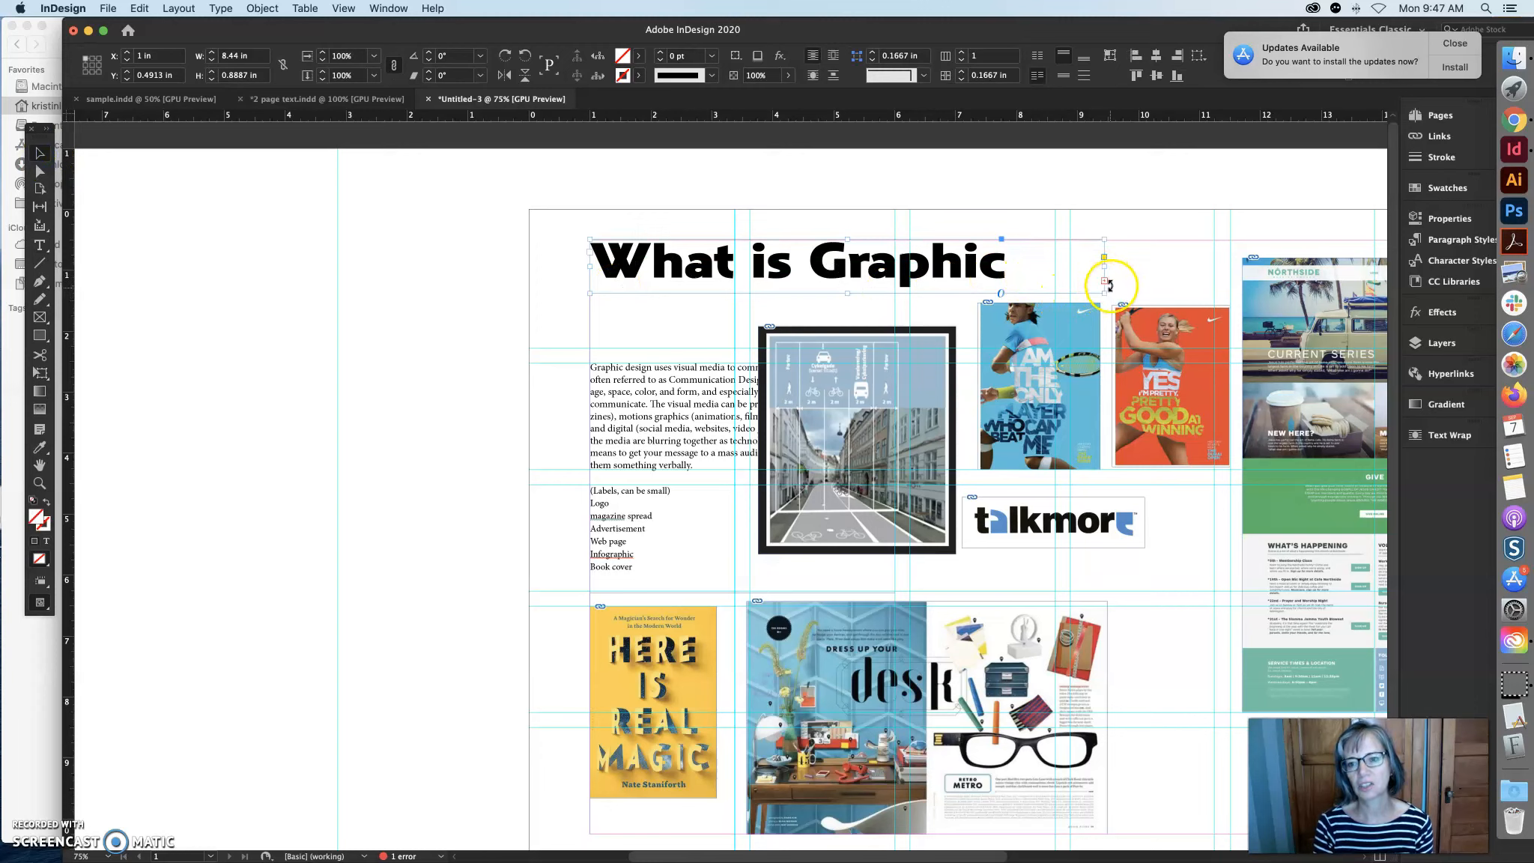
{"action": "left_click_drag", "start_coordinate": [1104, 265], "coordinate": [1264, 264]}
{"action": "left_click", "coordinate": [1290, 216]}
{"action": "left_click_drag", "start_coordinate": [809, 855], "coordinate": [816, 855]}
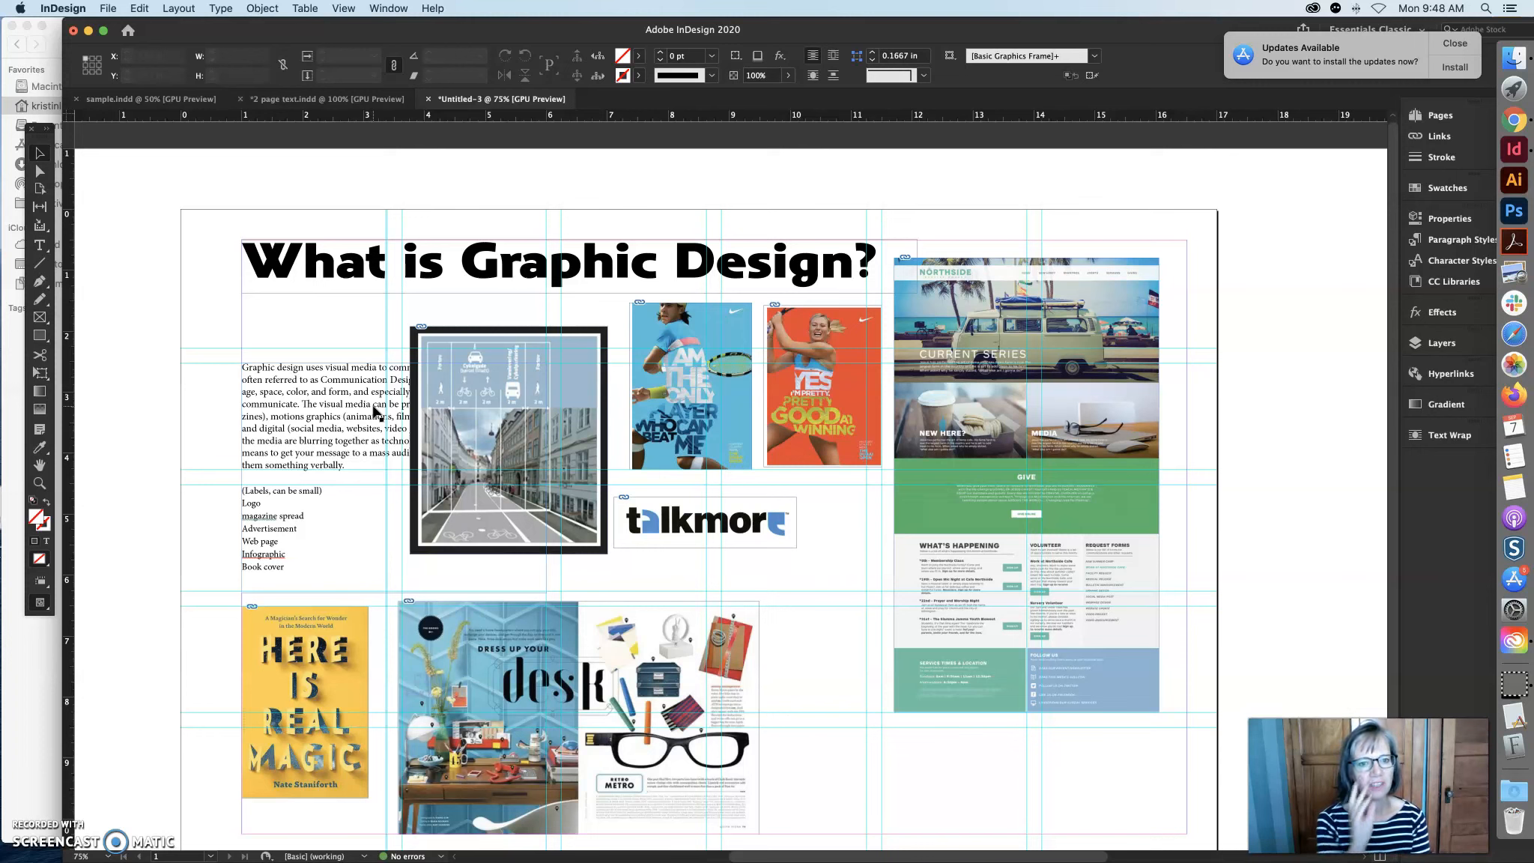
Set the font of the whole body paragraph and label list to Anisette Std Petite Regular
{"action": "left_click", "coordinate": [40, 245]}
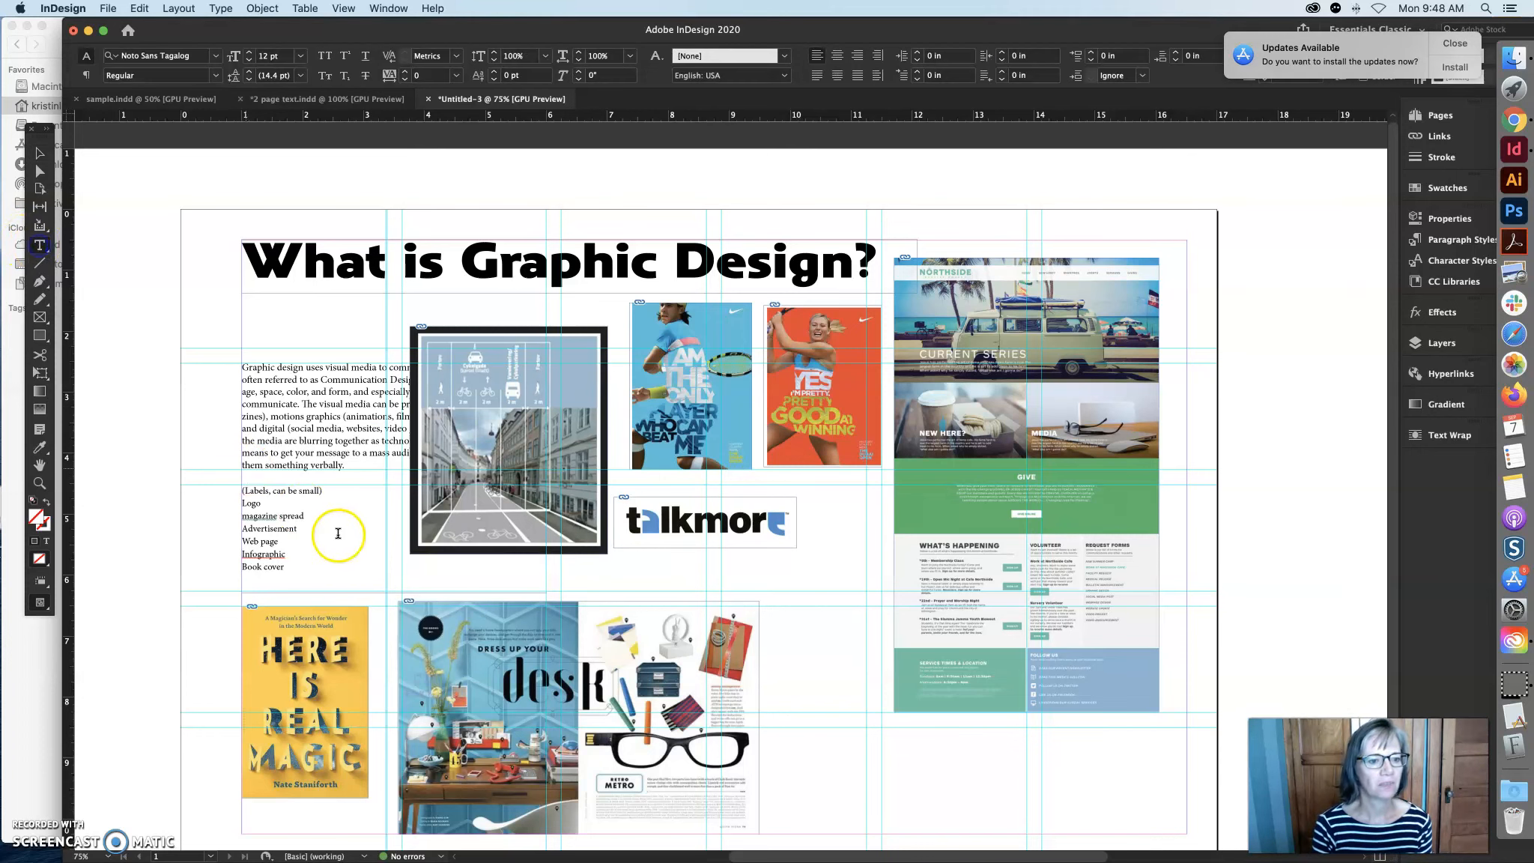
{"action": "left_click_drag", "start_coordinate": [314, 562], "coordinate": [169, 339]}
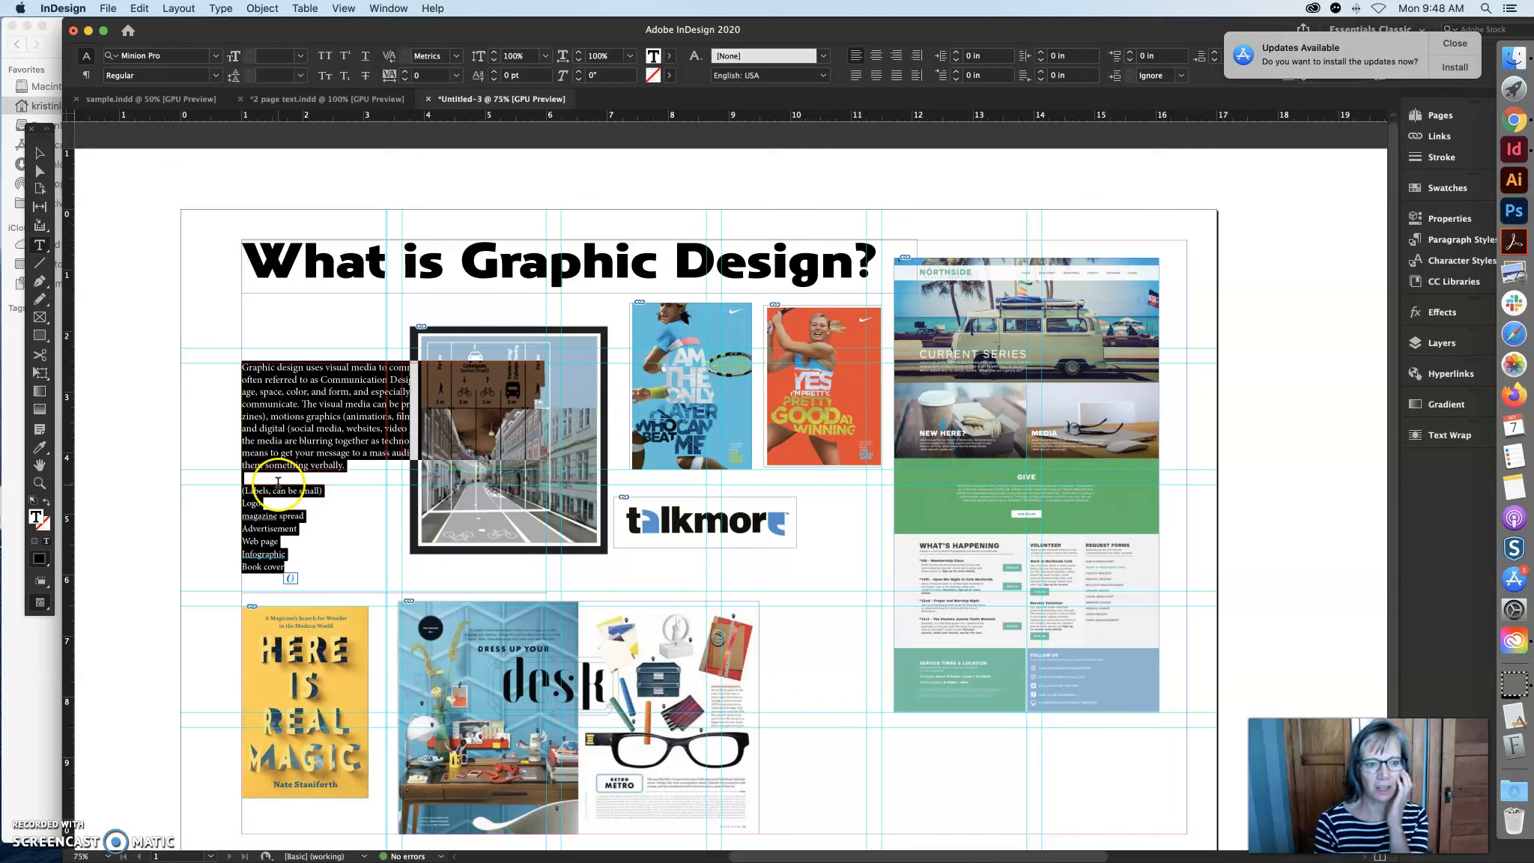
{"action": "left_click", "coordinate": [215, 55]}
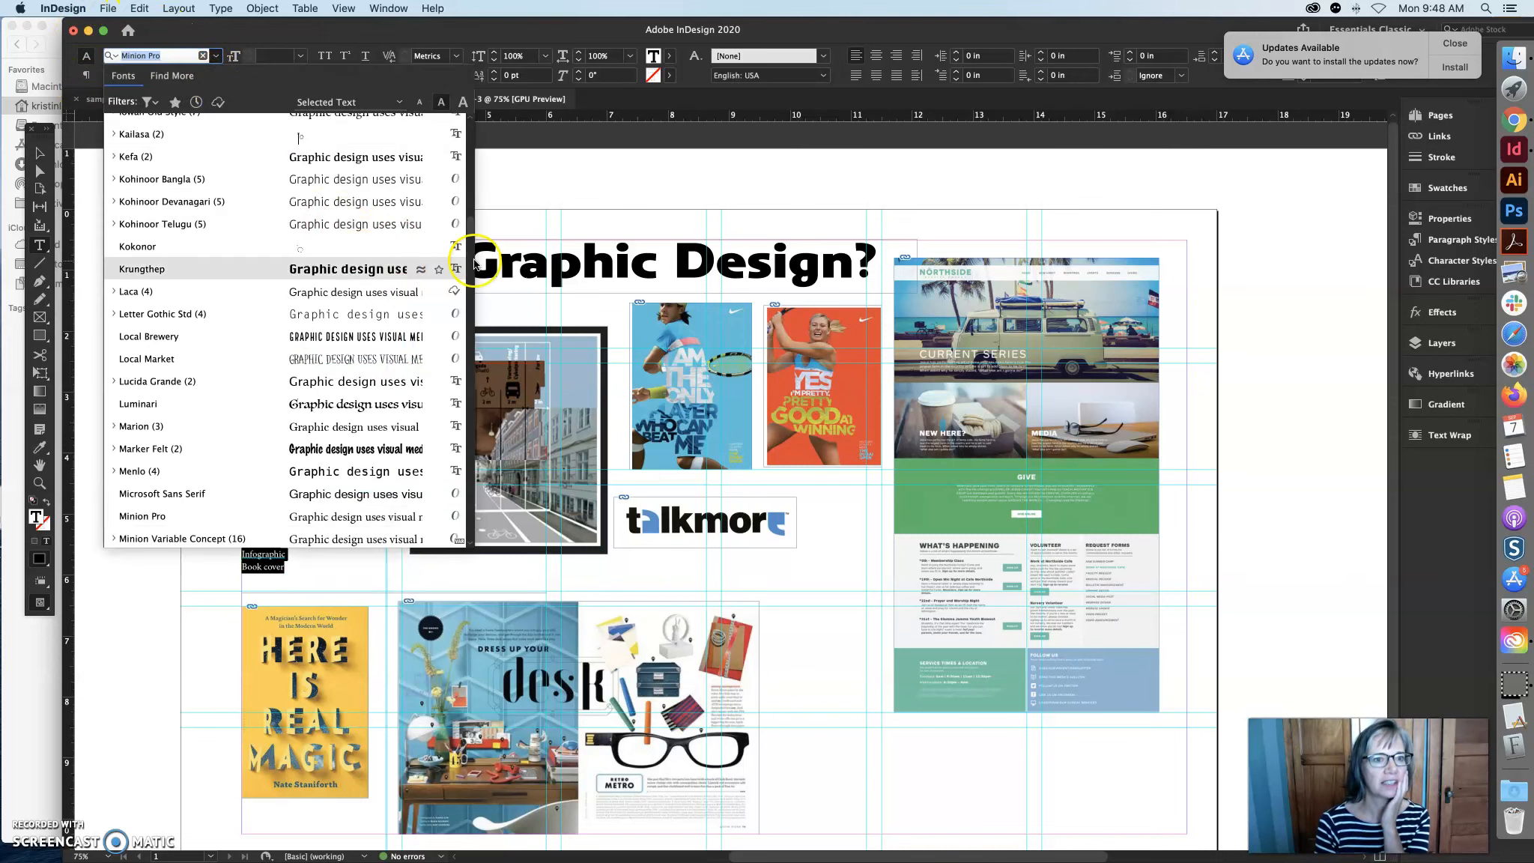
{"action": "left_click", "coordinate": [165, 60]}
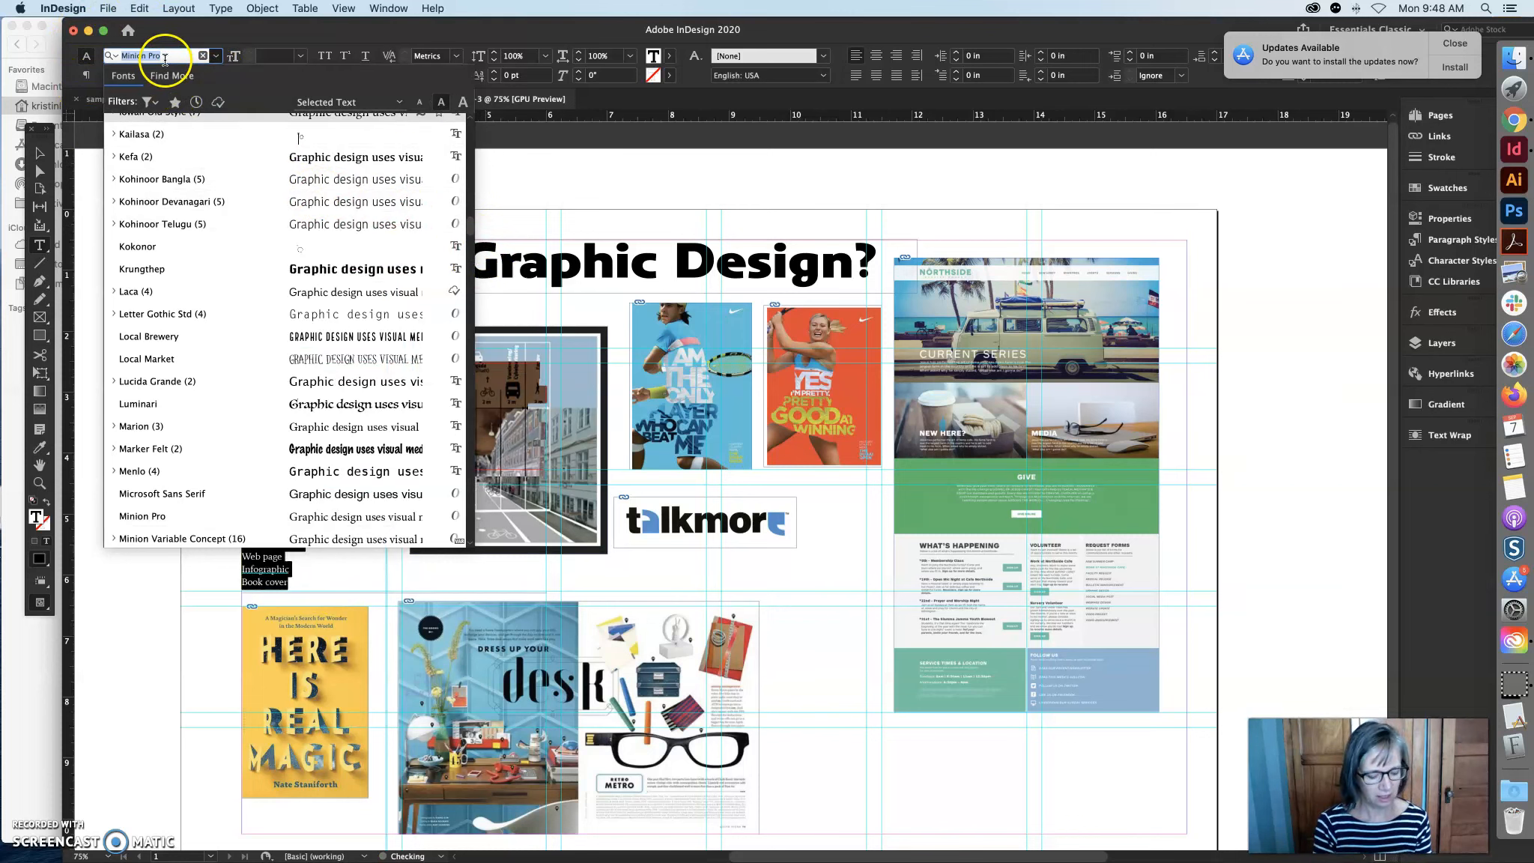
{"action": "type", "text": "a"}
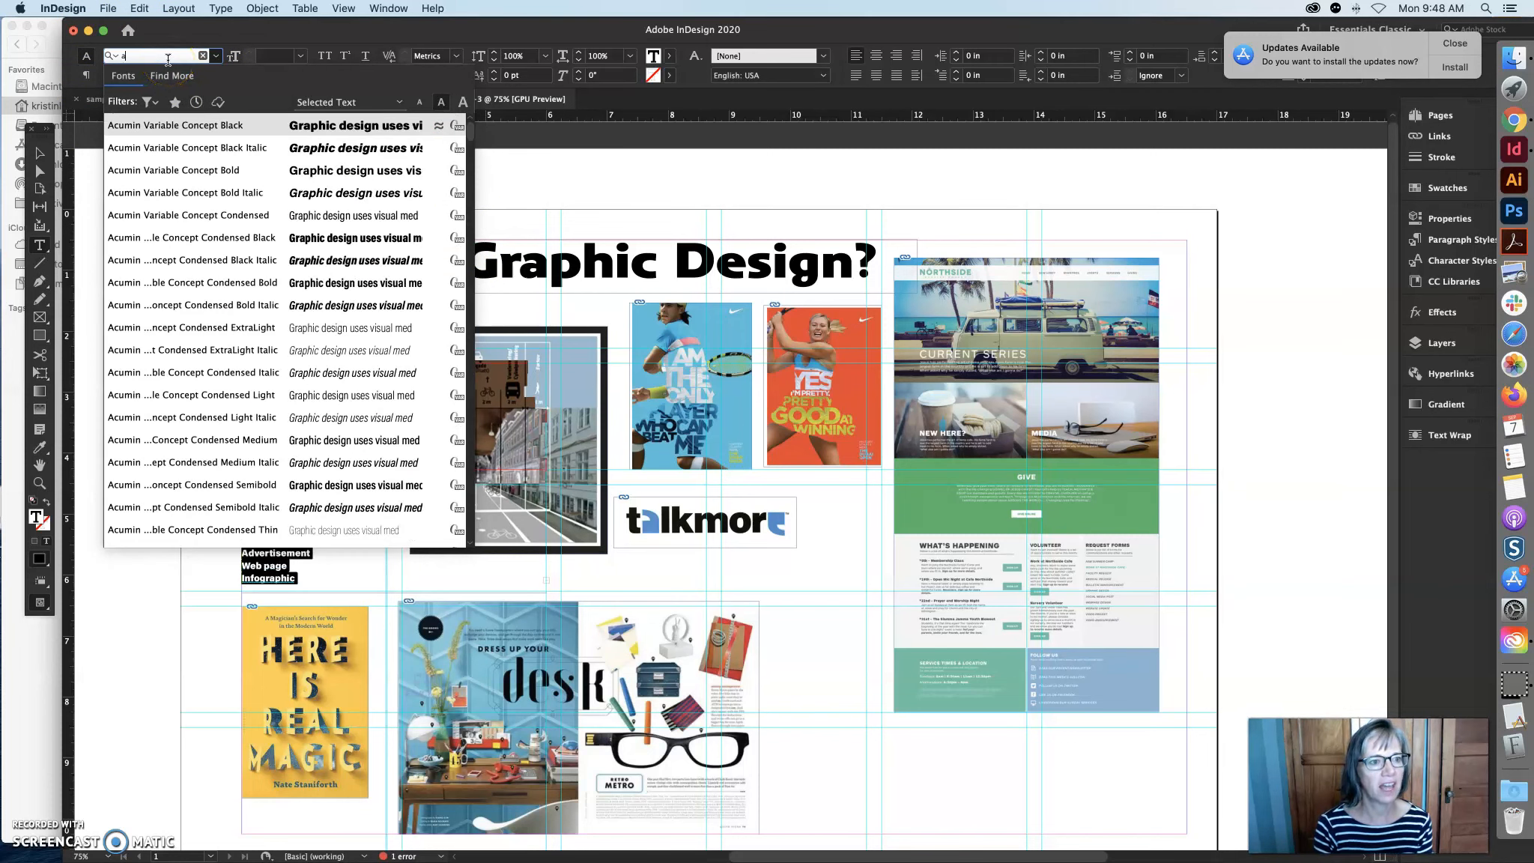
{"action": "type", "text": "n"}
{"action": "left_click", "coordinate": [180, 123]}
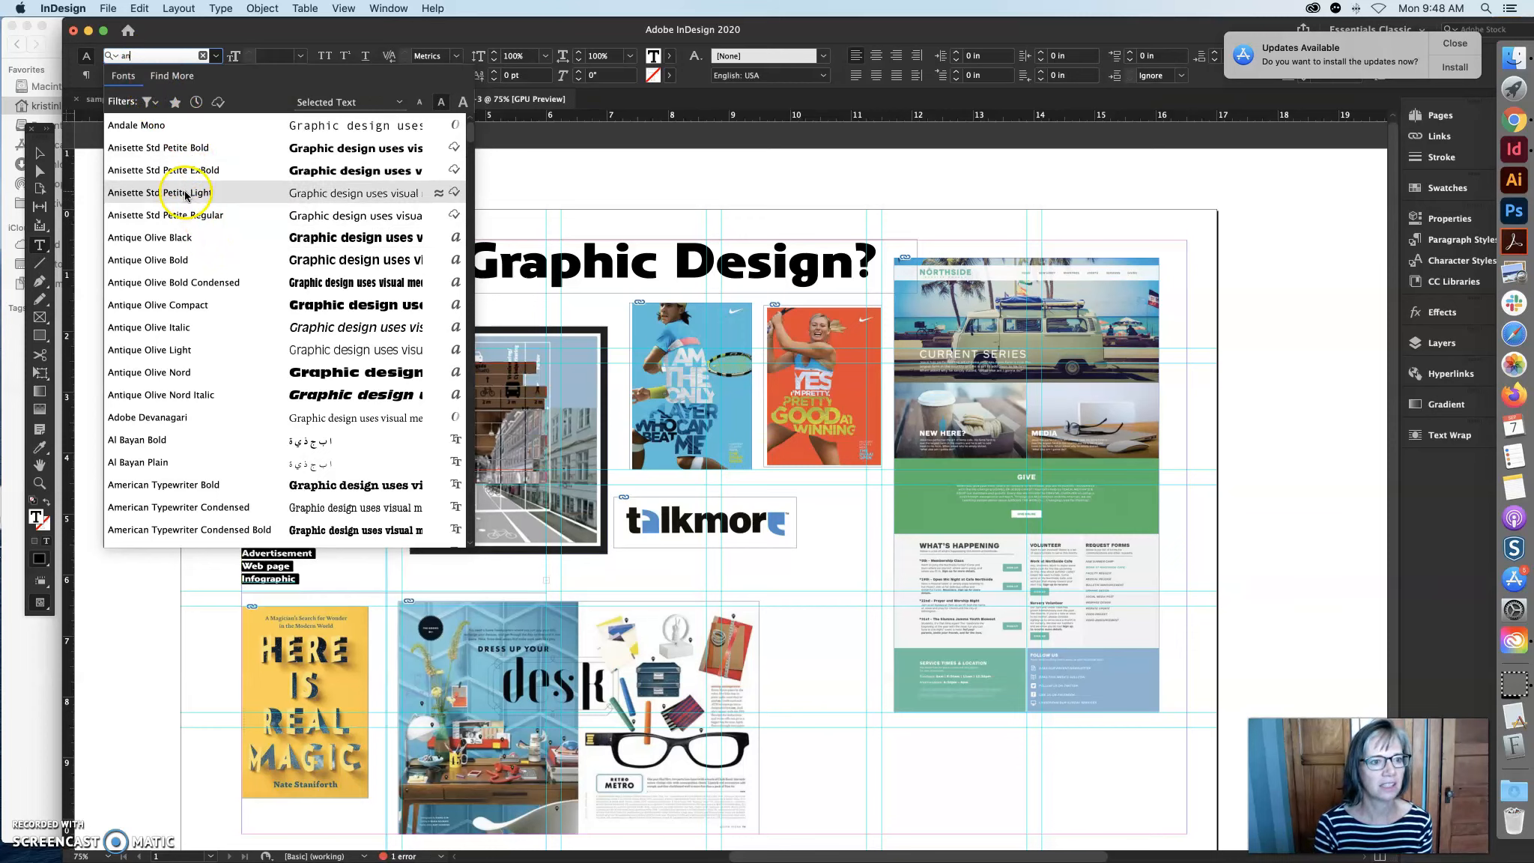
{"action": "left_click", "coordinate": [213, 217]}
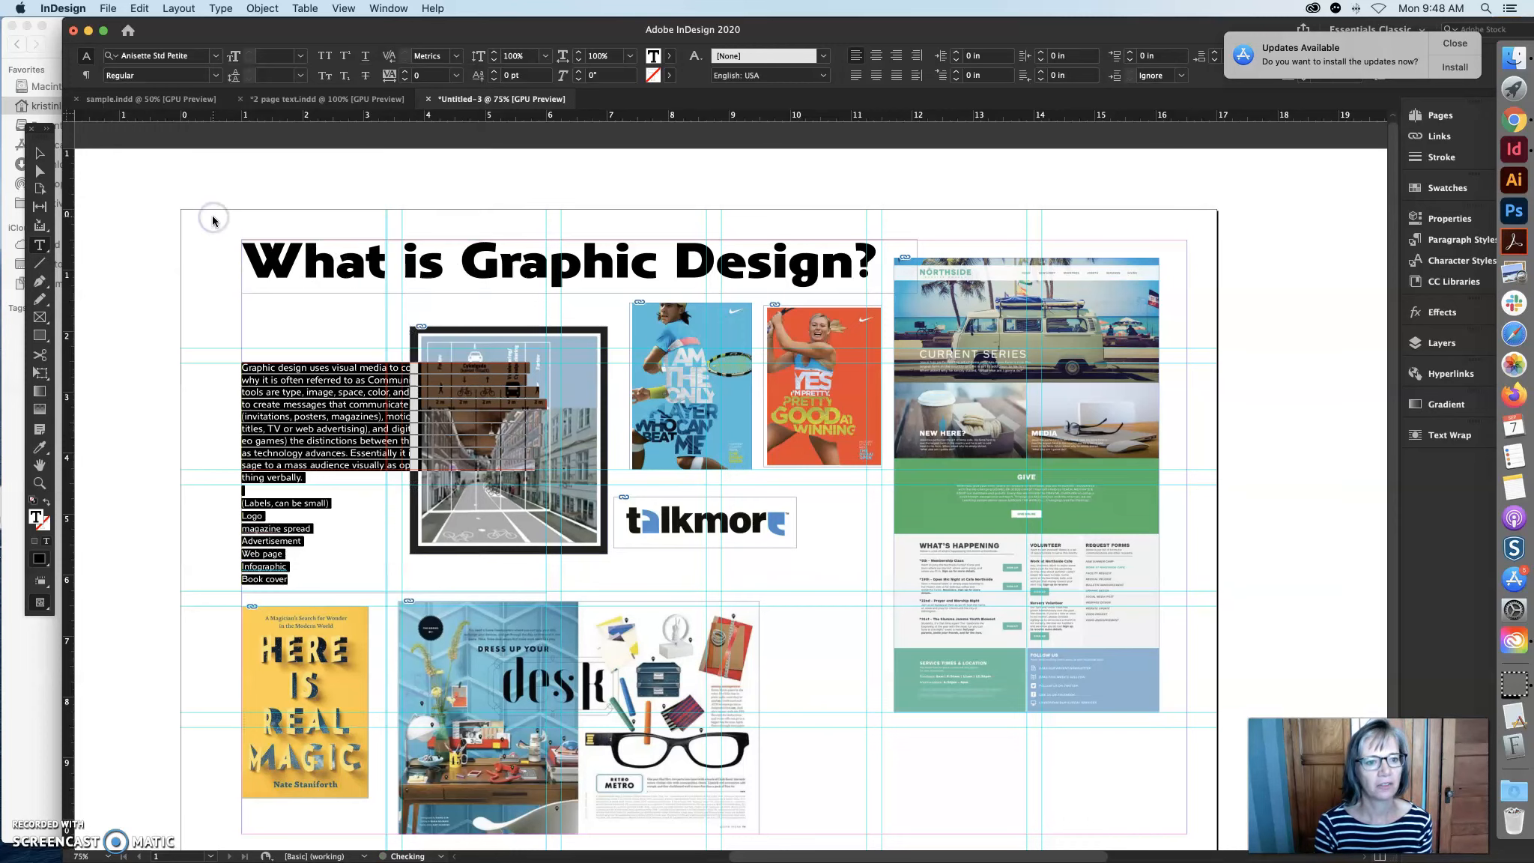
Move the street infographic off the body text to about X 6.74 in, Y 3.63 in, and raise the body text frame to about Y 1.73 in
{"action": "left_click", "coordinate": [355, 522]}
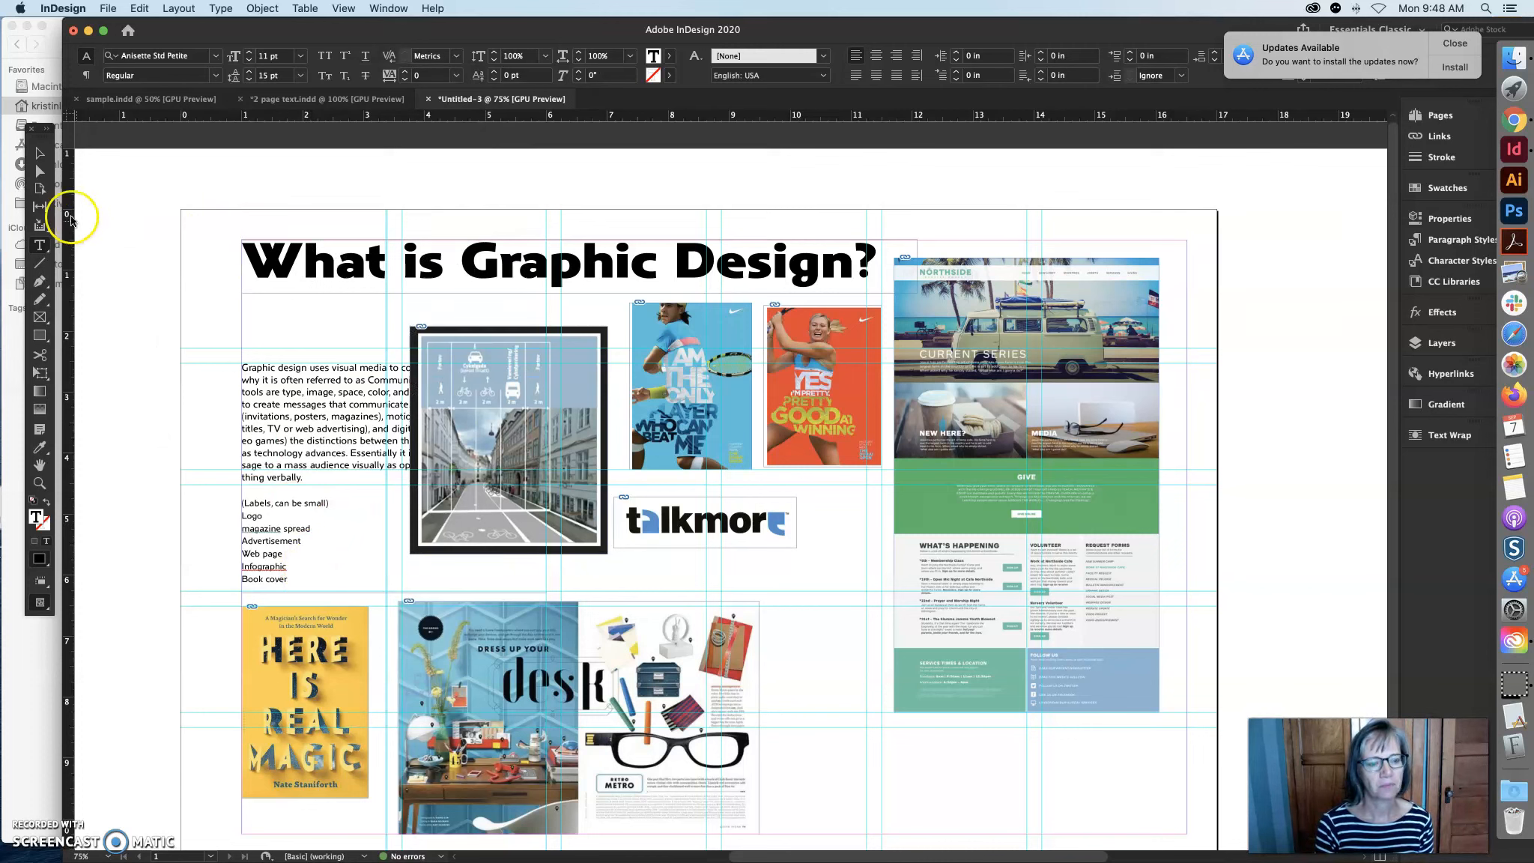
{"action": "left_click", "coordinate": [39, 153]}
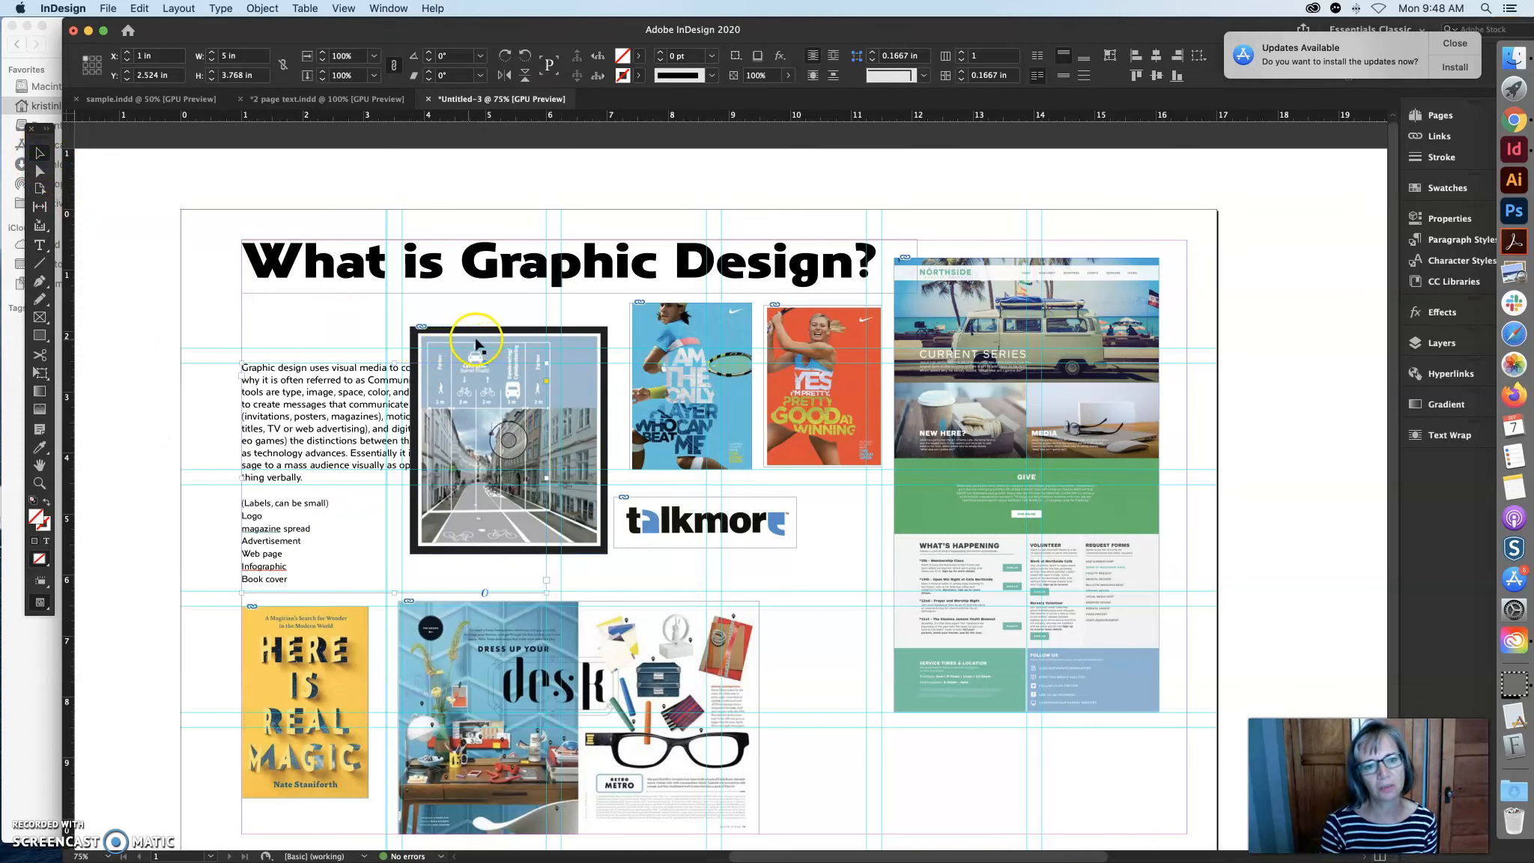
{"action": "left_click", "coordinate": [611, 453]}
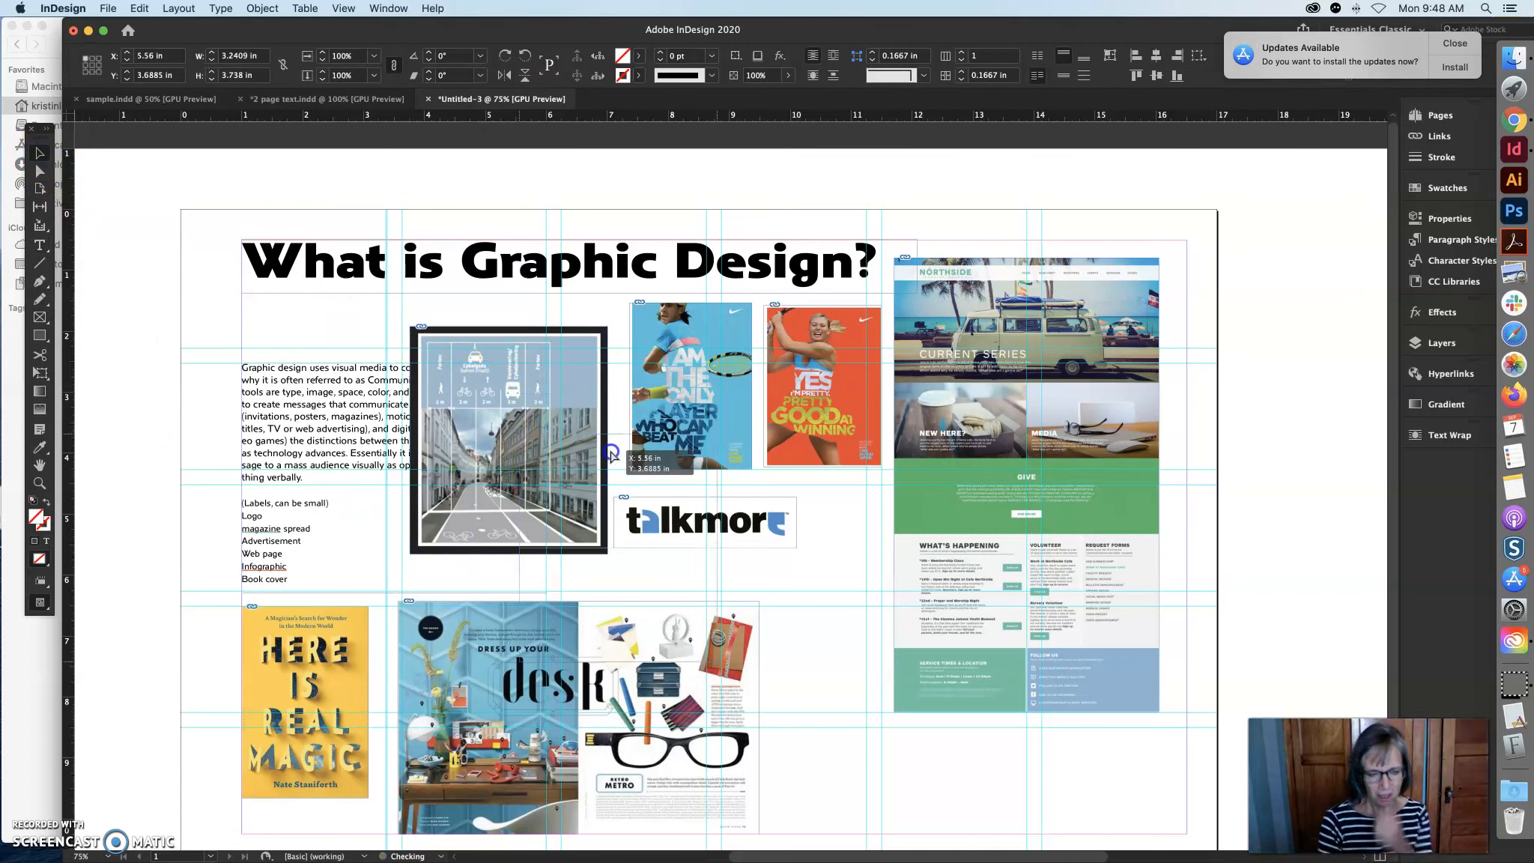
{"action": "left_click_drag", "start_coordinate": [610, 453], "coordinate": [791, 449]}
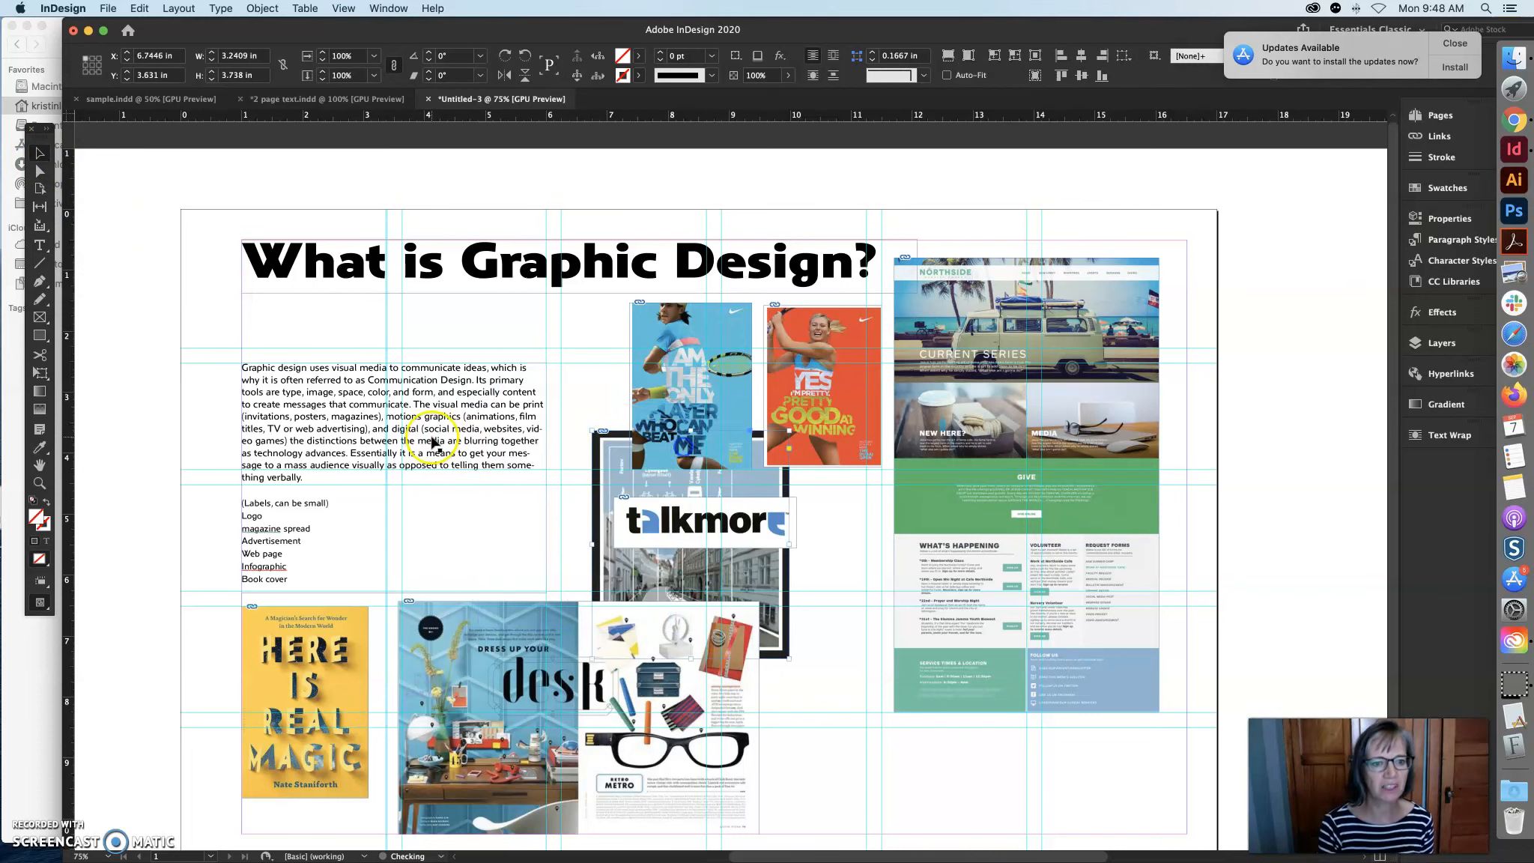
{"action": "left_click_drag", "start_coordinate": [420, 440], "coordinate": [420, 393]}
{"action": "left_click", "coordinate": [265, 324]}
Set the body paragraph, without the label list, to 13 pt type with 19 pt leading
{"action": "left_click", "coordinate": [42, 245]}
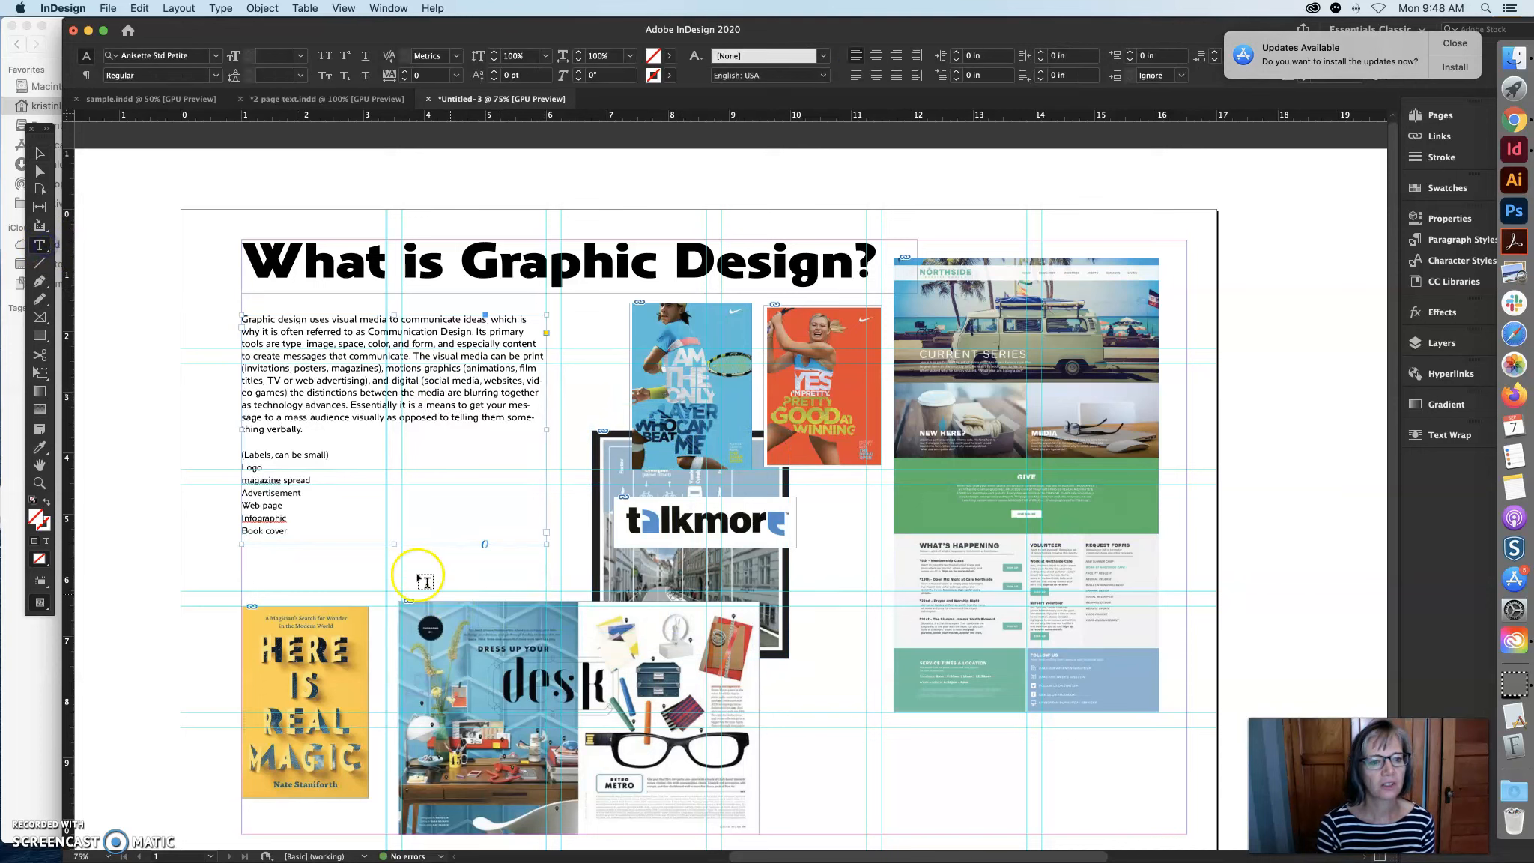
{"action": "left_click_drag", "start_coordinate": [326, 421], "coordinate": [241, 322]}
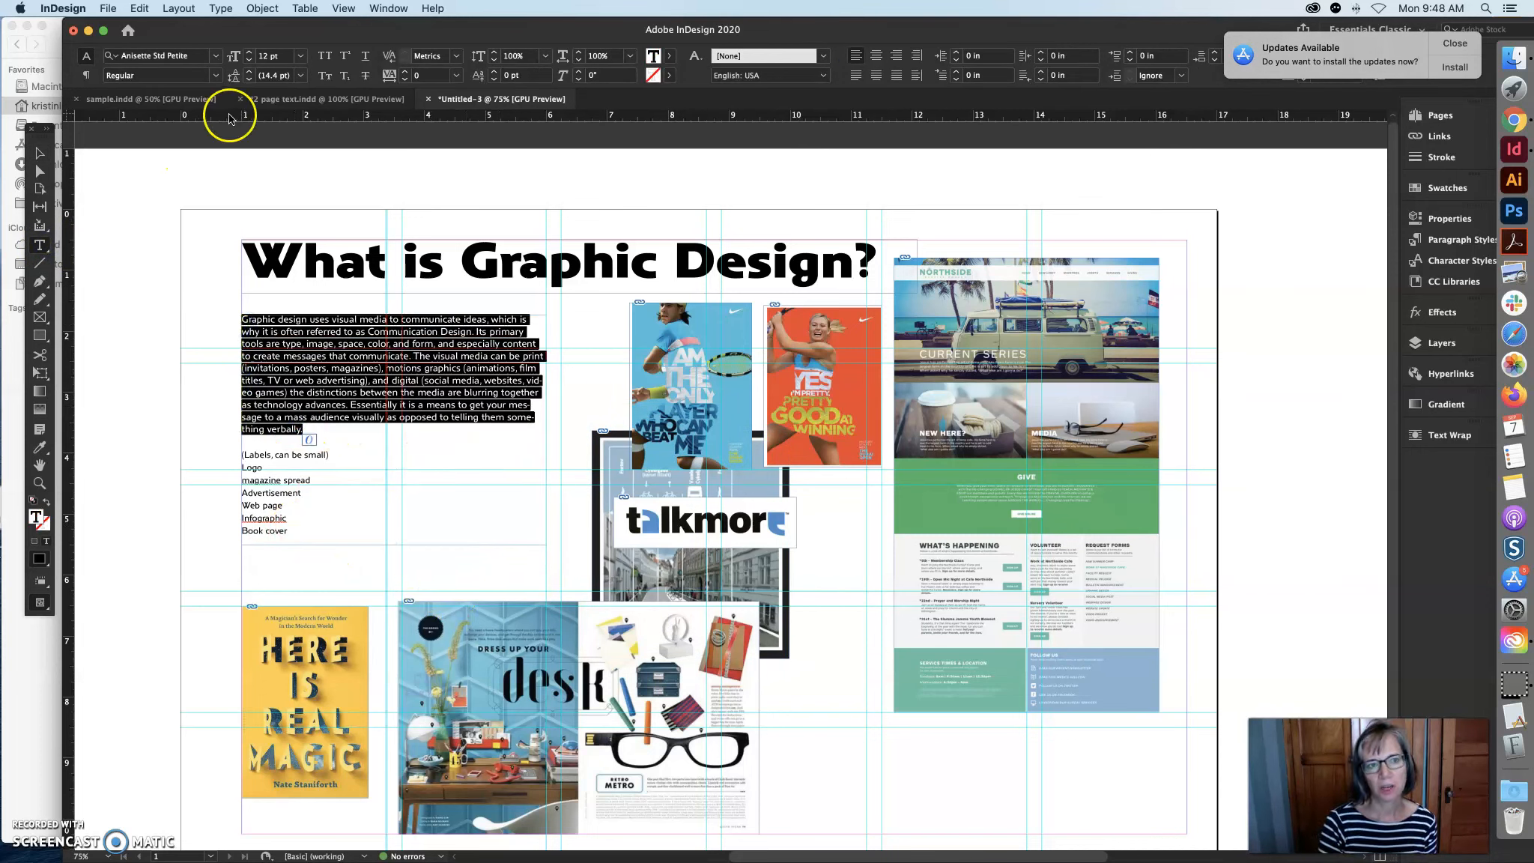
{"action": "left_click", "coordinate": [249, 61]}
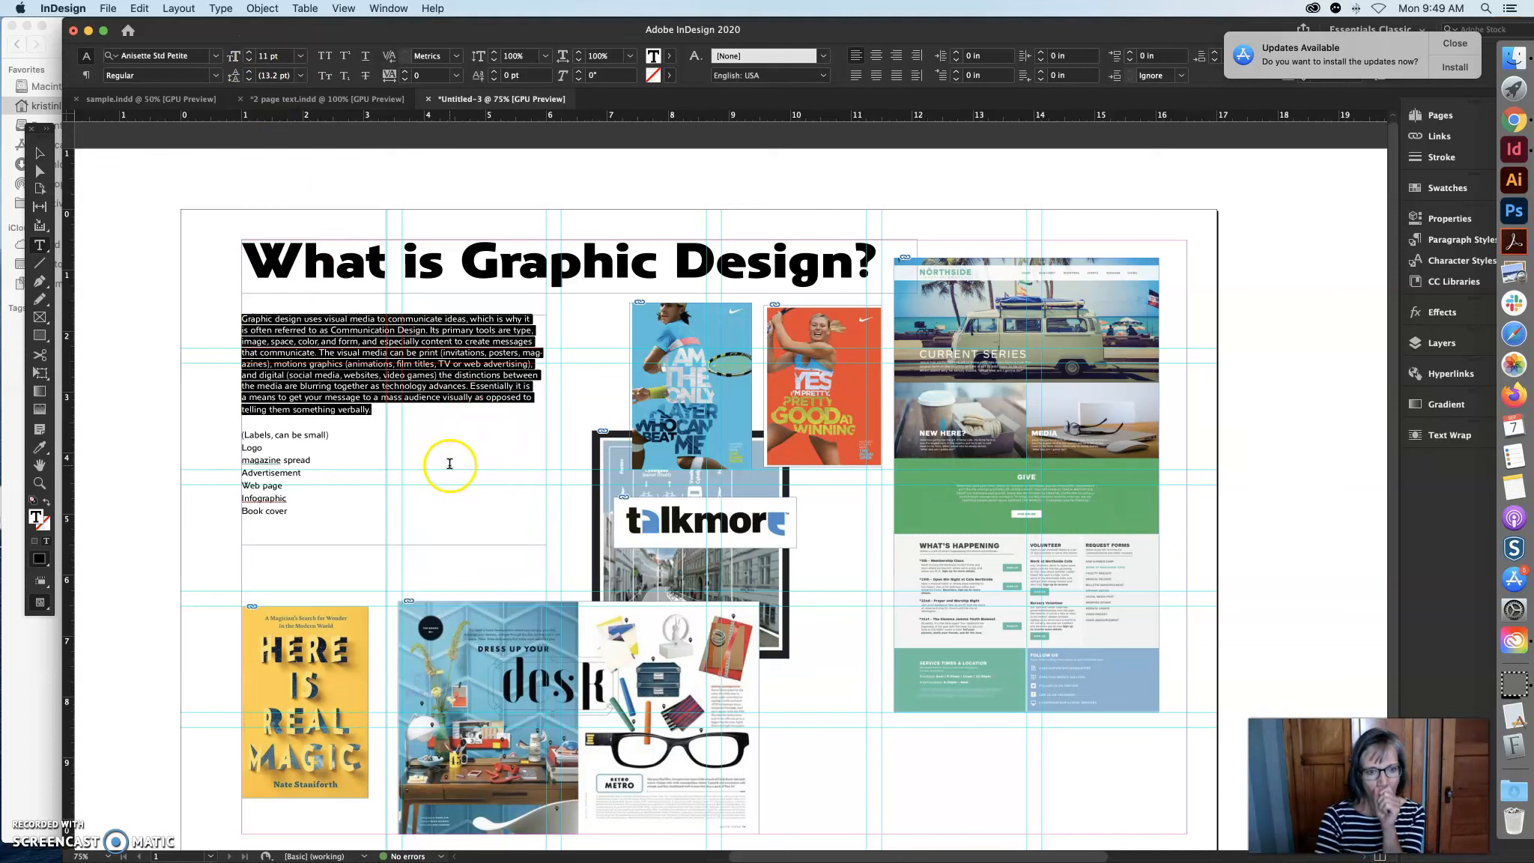
{"action": "left_click", "coordinate": [251, 53]}
{"action": "left_click", "coordinate": [251, 52]}
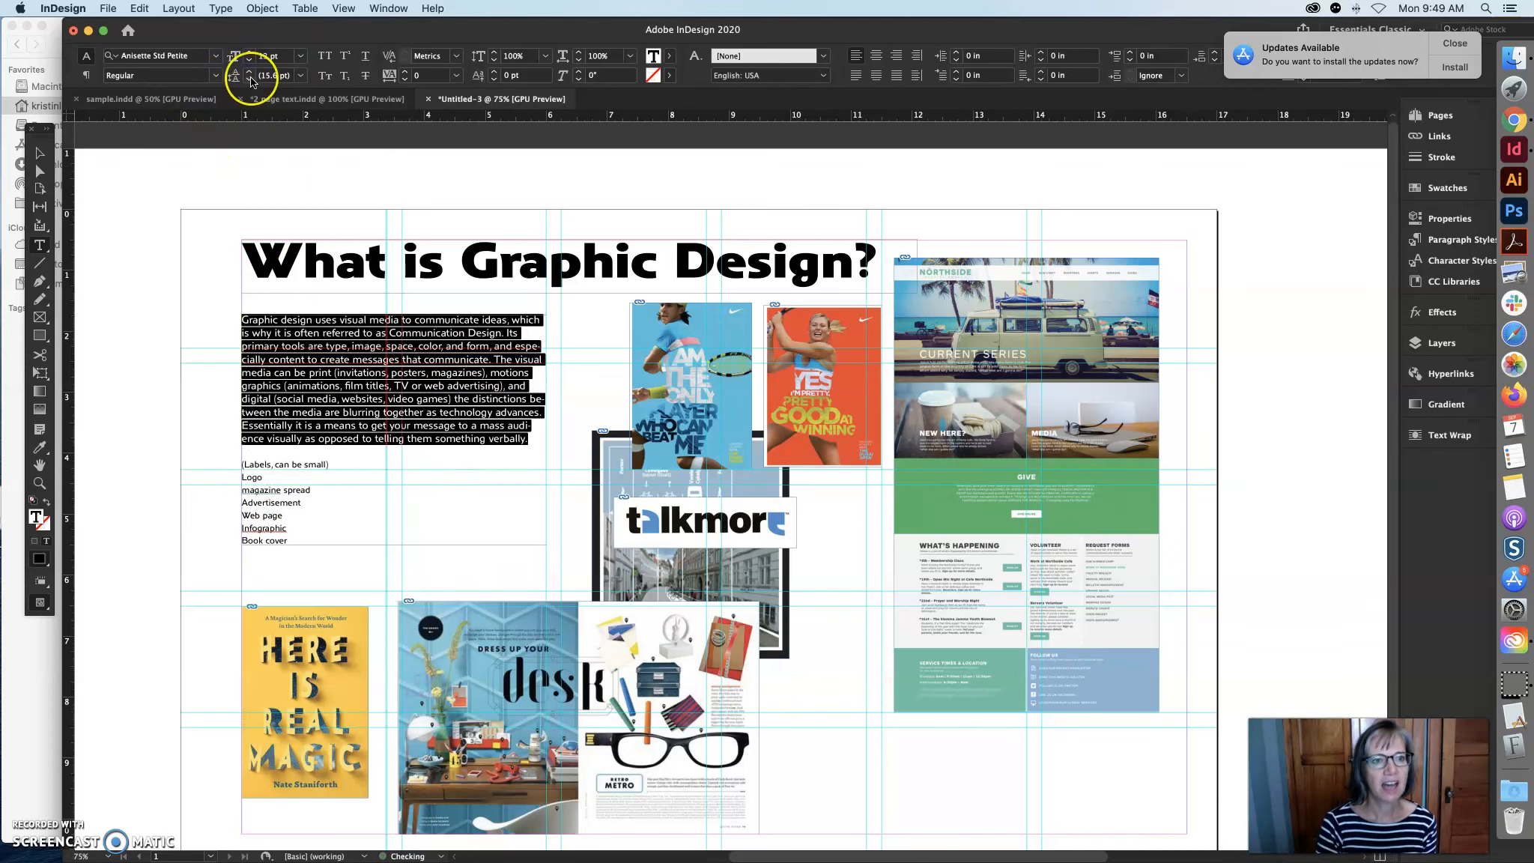
{"action": "left_click", "coordinate": [249, 73]}
{"action": "left_click", "coordinate": [249, 72]}
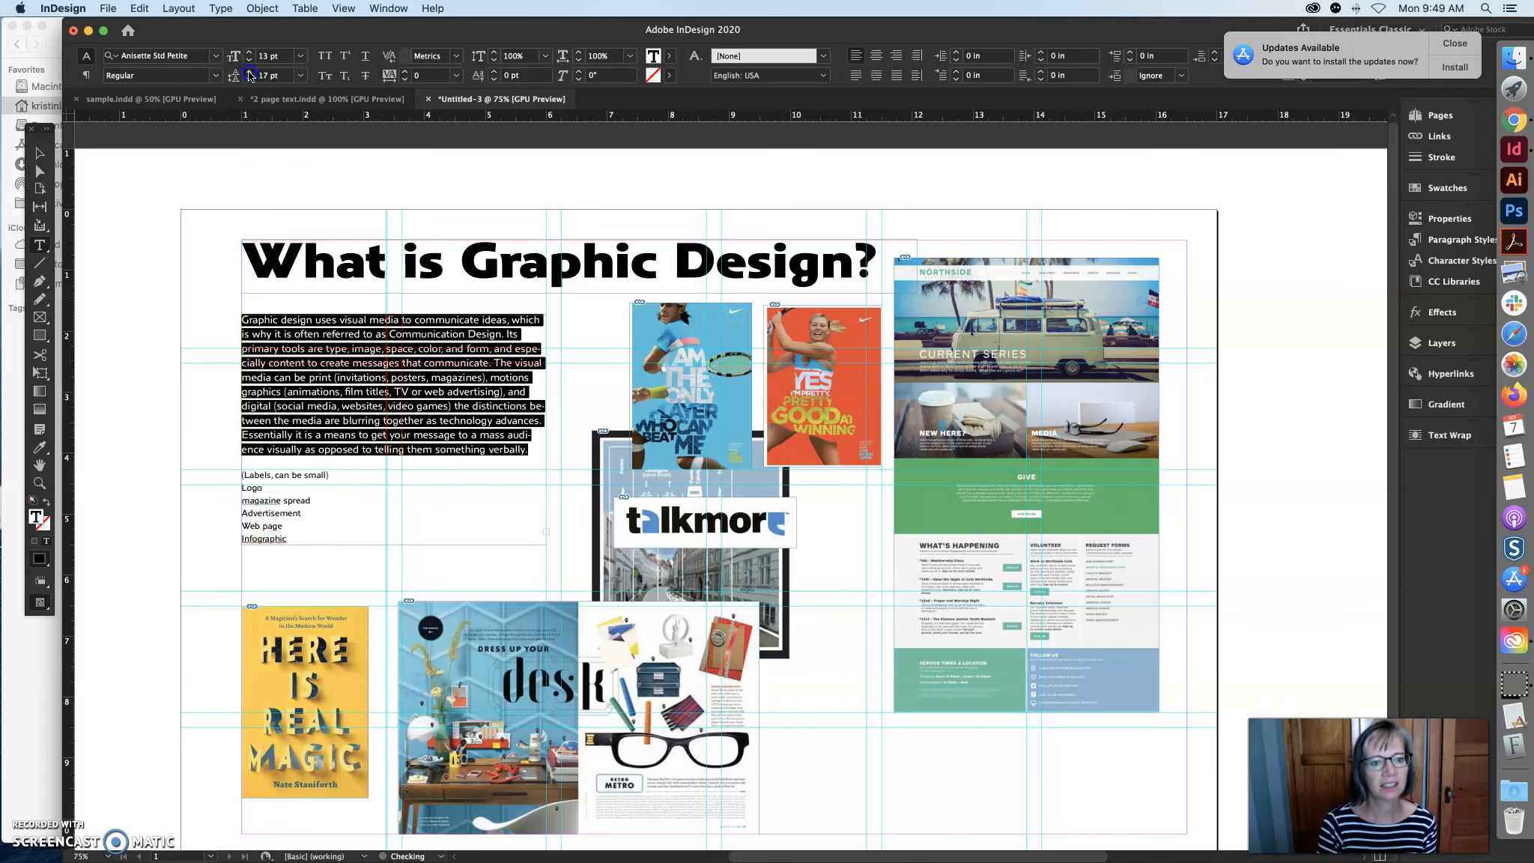
{"action": "left_click", "coordinate": [249, 73]}
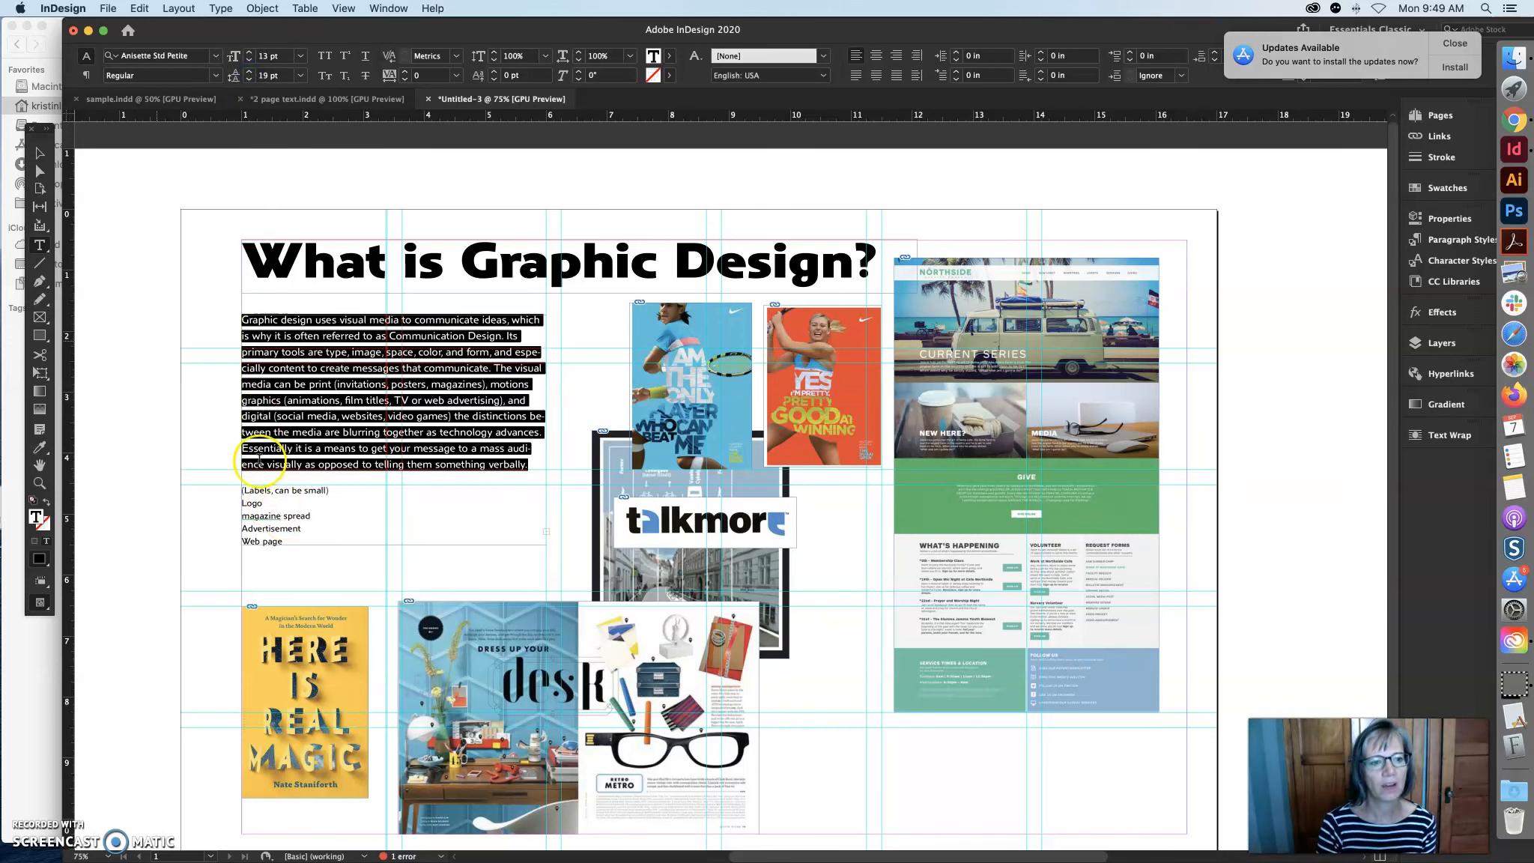
Extend the body text frame downward to a height of about 4.43 in so the whole label list fits
{"action": "left_click", "coordinate": [34, 159]}
{"action": "left_click", "coordinate": [396, 552]}
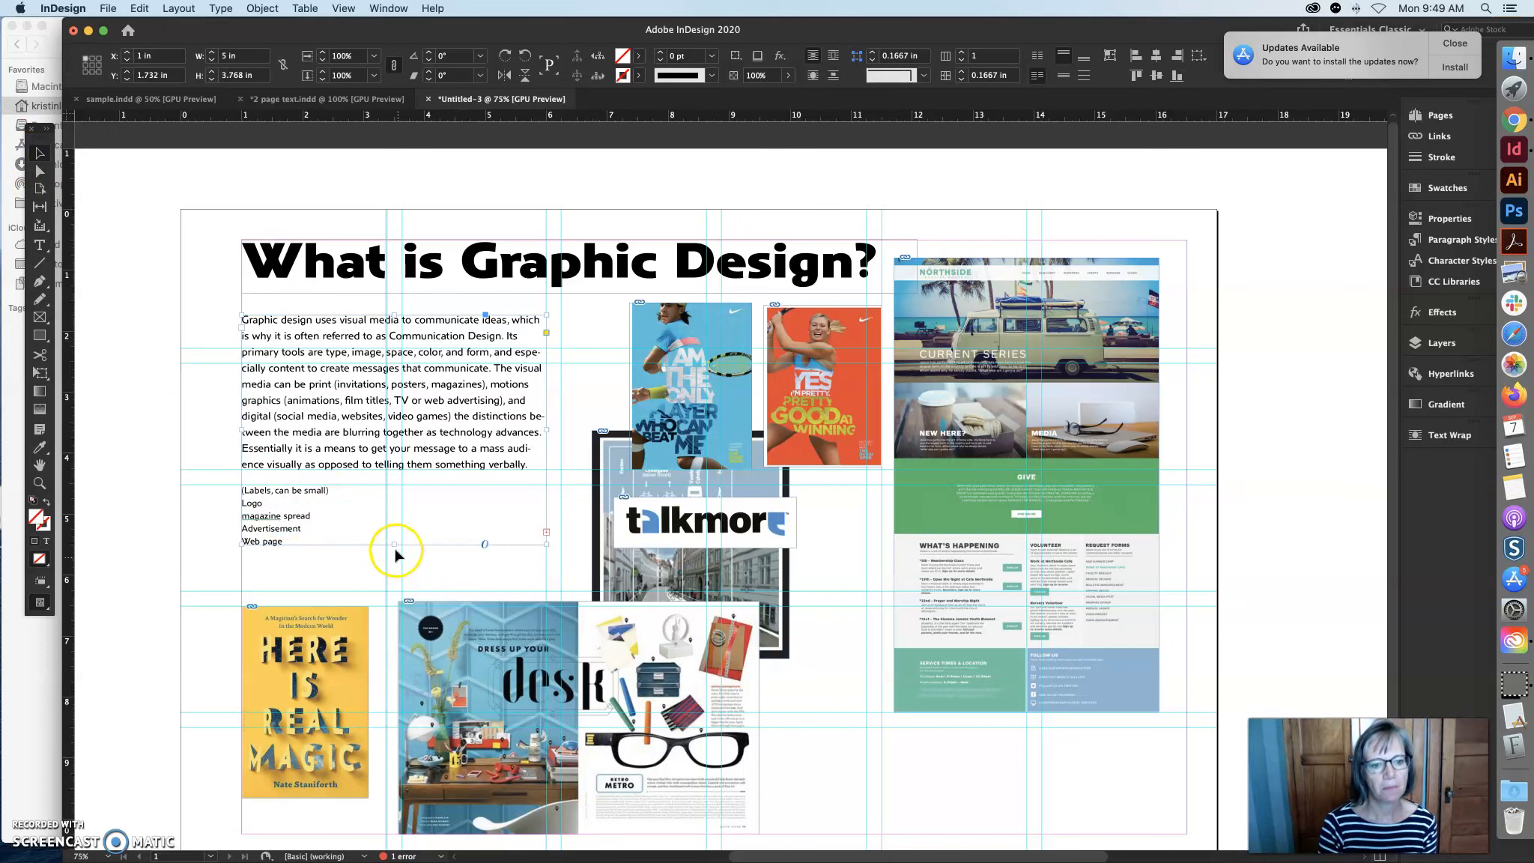
{"action": "left_click_drag", "start_coordinate": [399, 573], "coordinate": [400, 585]}
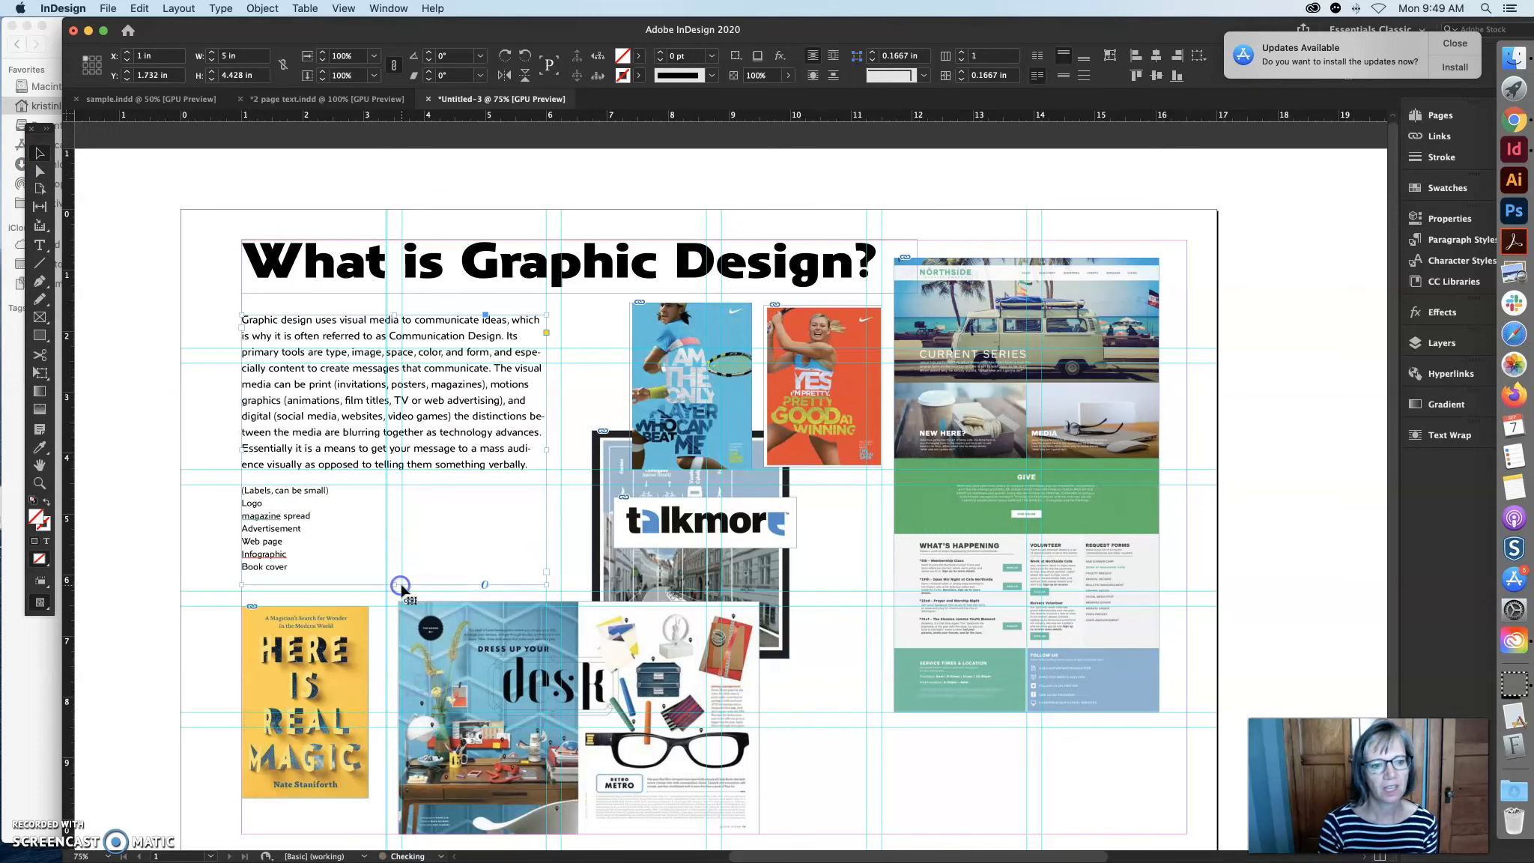
Cut the label list out of the body text and paste it into a new text frame on the pasteboard beside the headline
{"action": "left_click", "coordinate": [40, 244]}
{"action": "left_click_drag", "start_coordinate": [308, 571], "coordinate": [239, 492]}
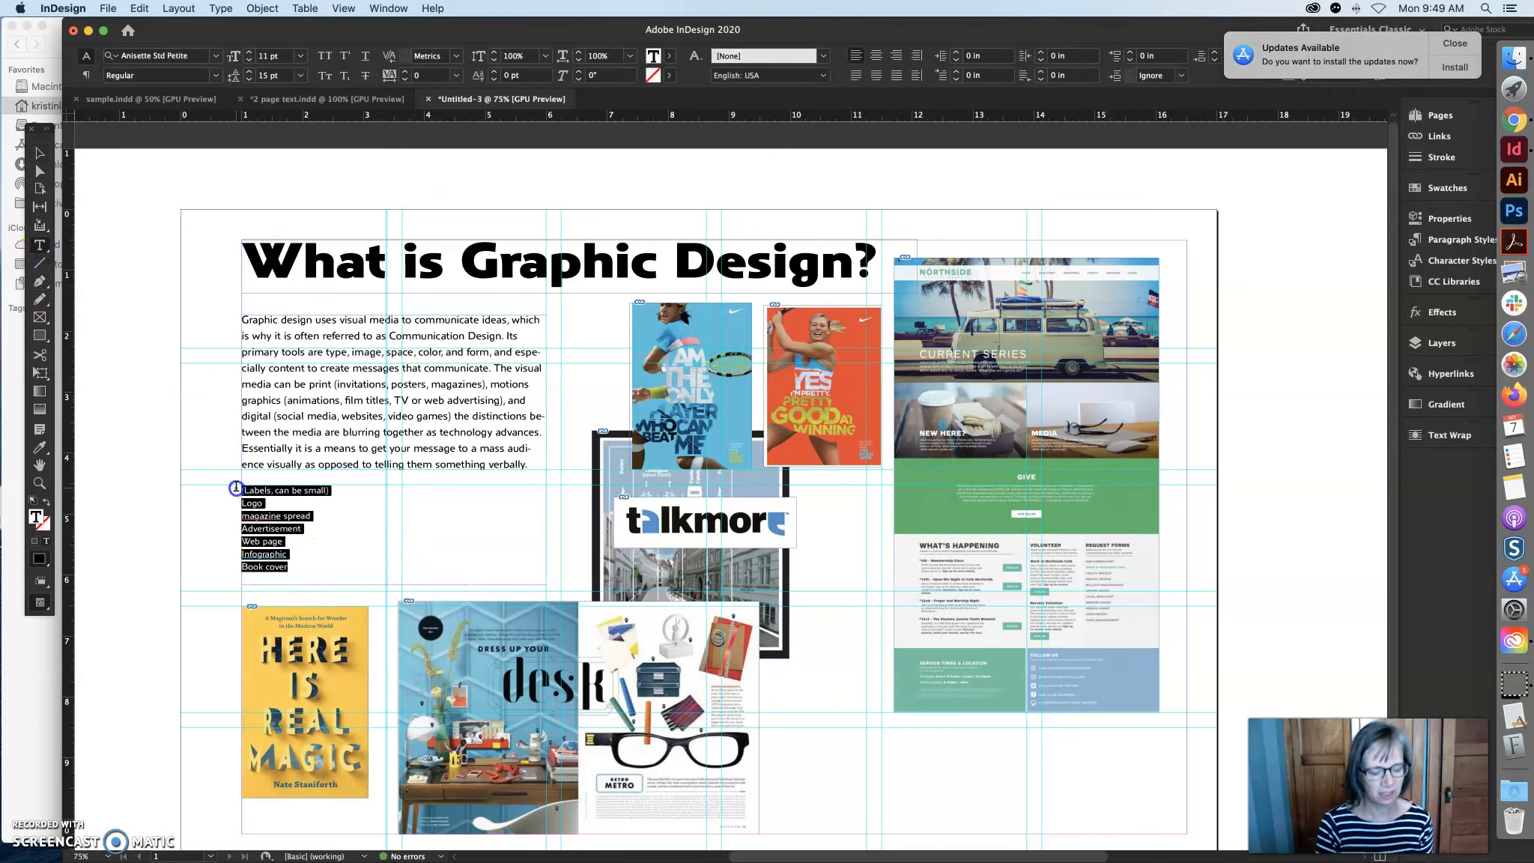
{"action": "key", "text": "super+x"}
{"action": "left_click_drag", "start_coordinate": [103, 242], "coordinate": [200, 394]}
{"action": "key", "text": "super+v"}
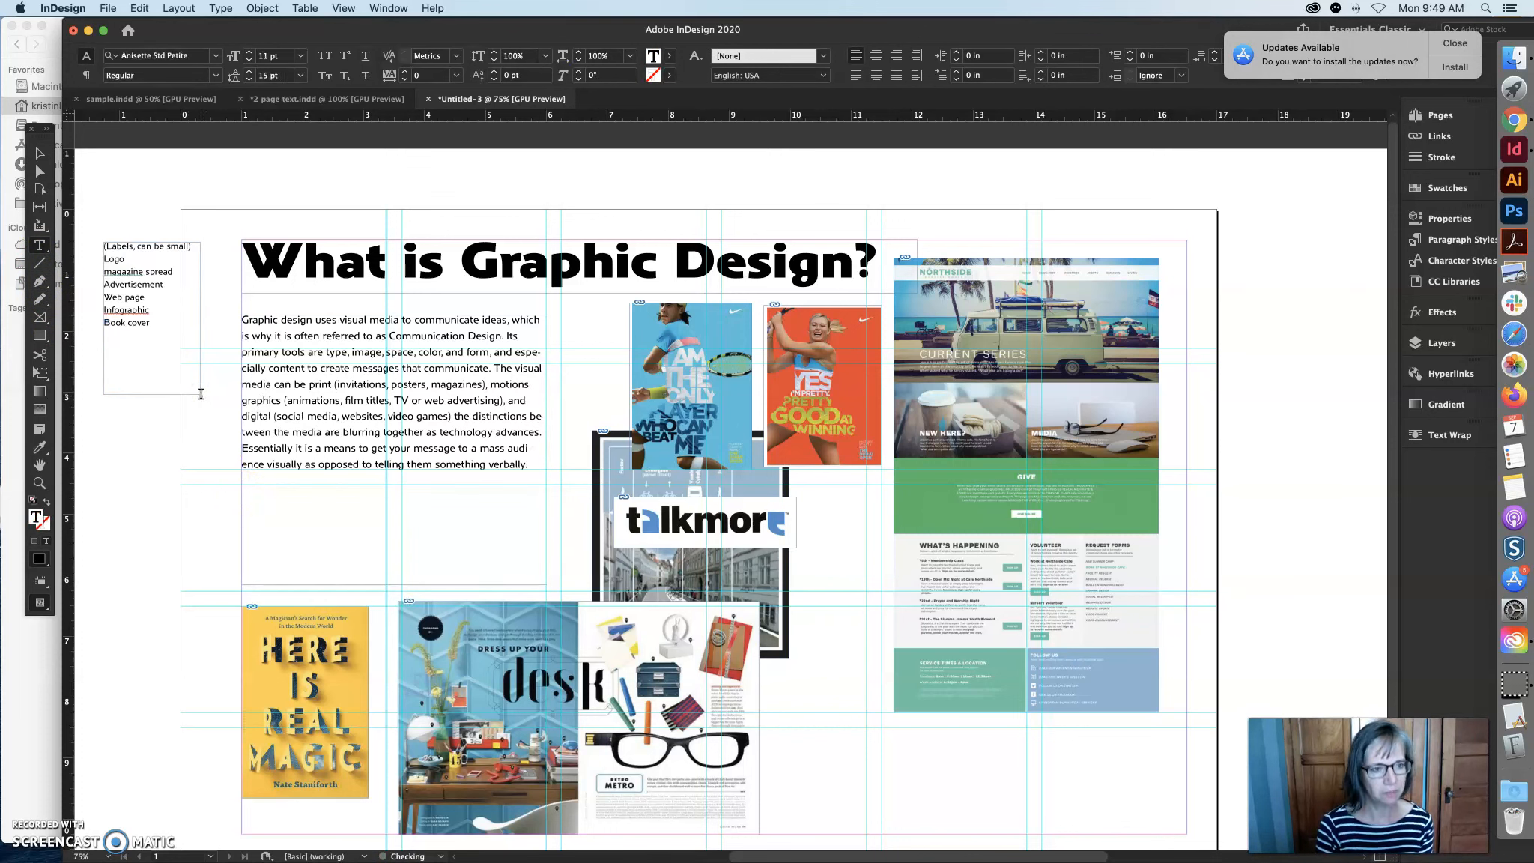